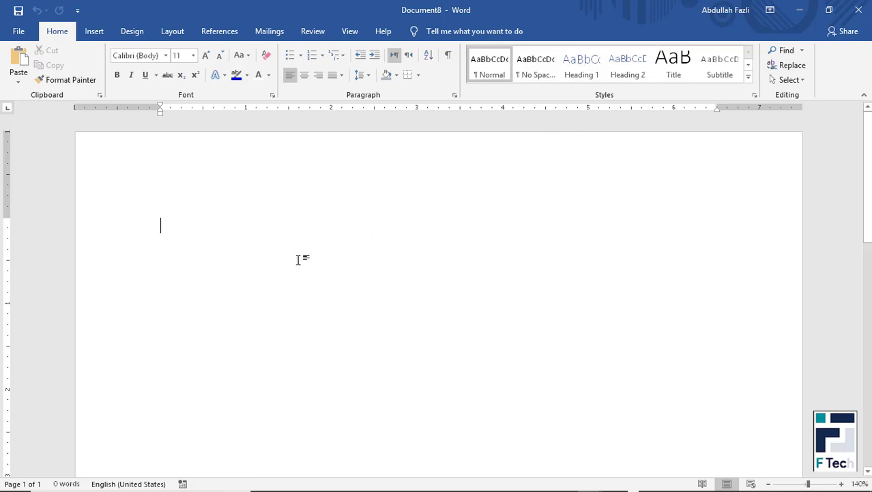
Under the heading 'Computer', run =rand() to generate five paragraphs of sample text.
text(Com)
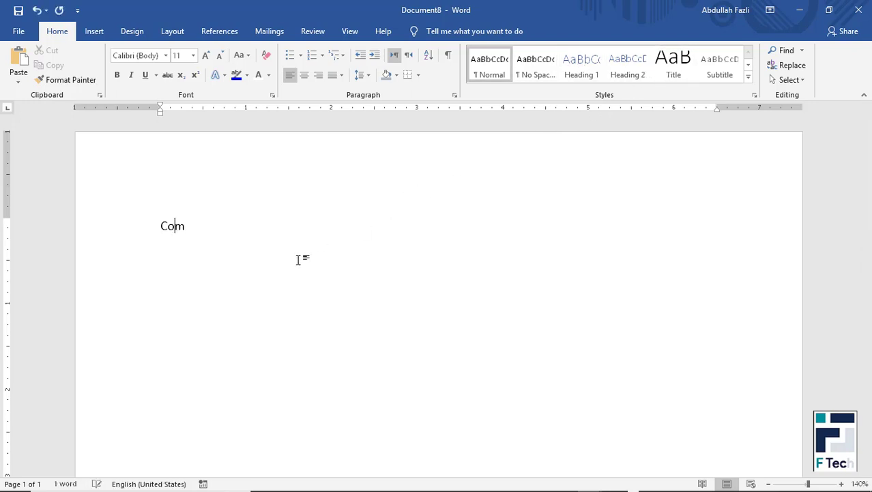
text(puter )
text(=rand())
key(Return)
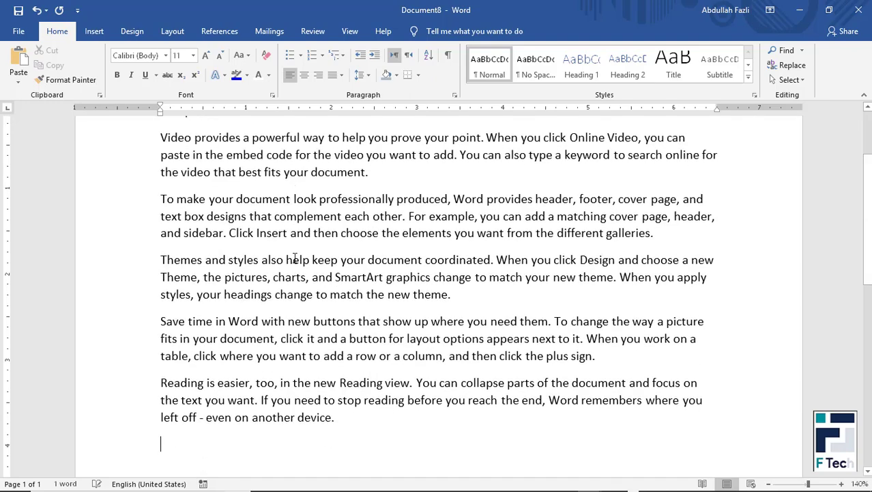
scroll(295, 258, up, 3)
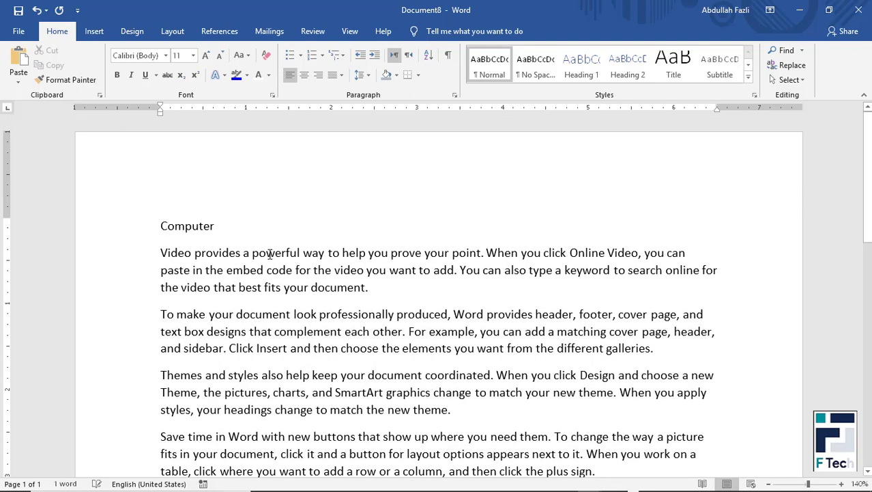
scroll(269, 254, down, 2)
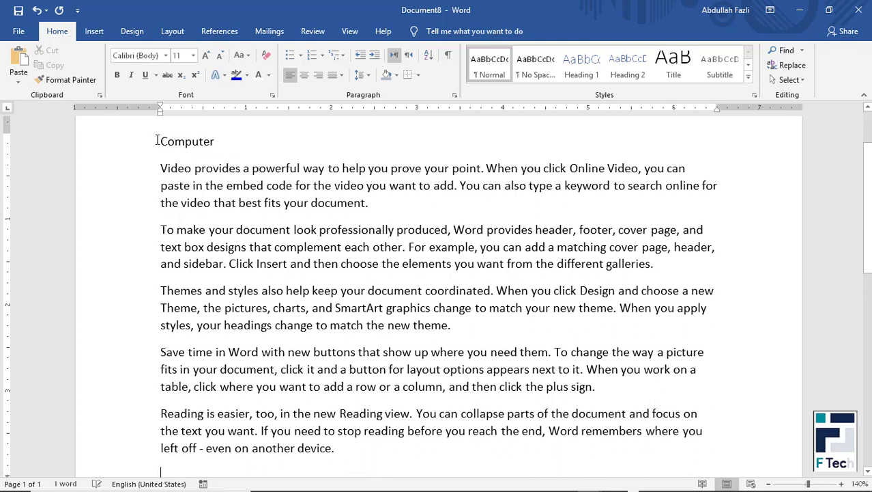
key(ctrl+Home)
key(End)
drag(336, 445, 214, 203)
click(213, 203)
scroll(230, 211, up, 1)
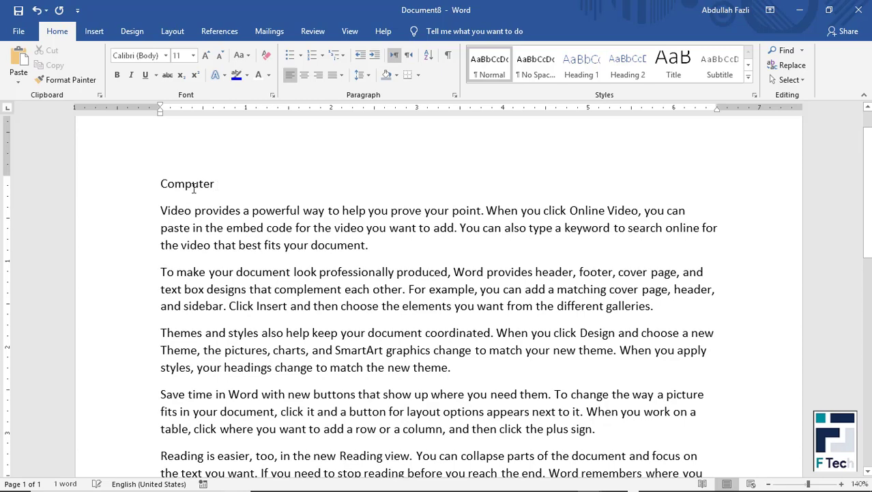
Apply the Title style to the heading 'Computer' from the Styles gallery.
drag(217, 185, 157, 183)
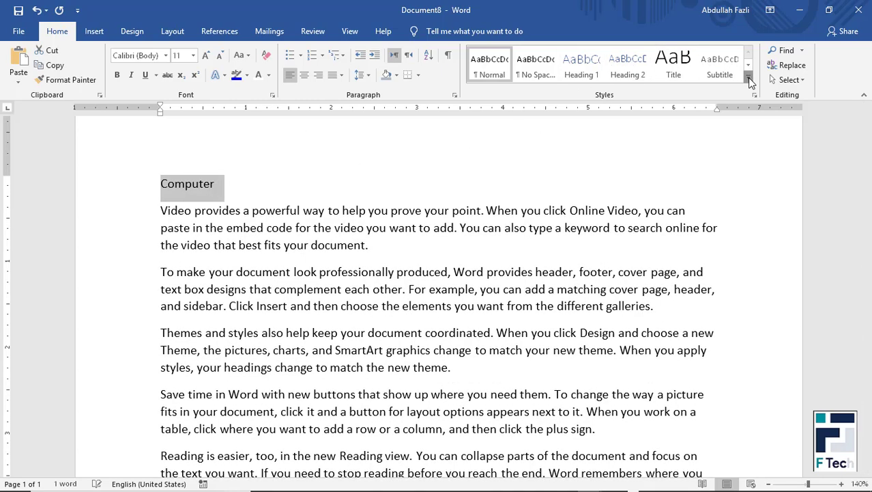
click(748, 80)
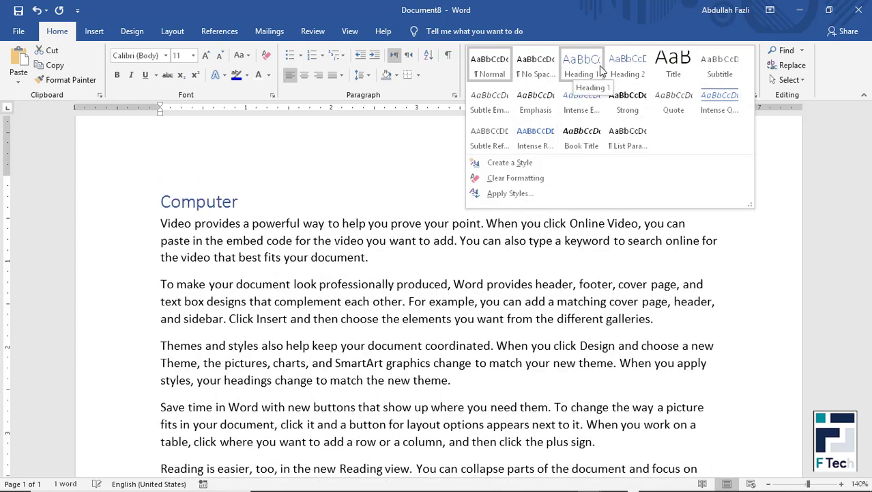
click(657, 63)
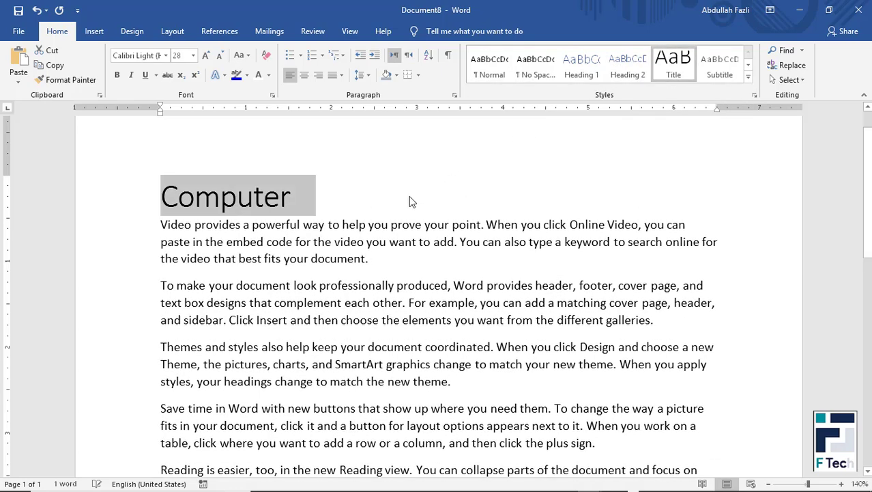
click(393, 203)
Select and deselect parts of the first two paragraphs, leaving the cursor after the title.
scroll(301, 254, down, 3)
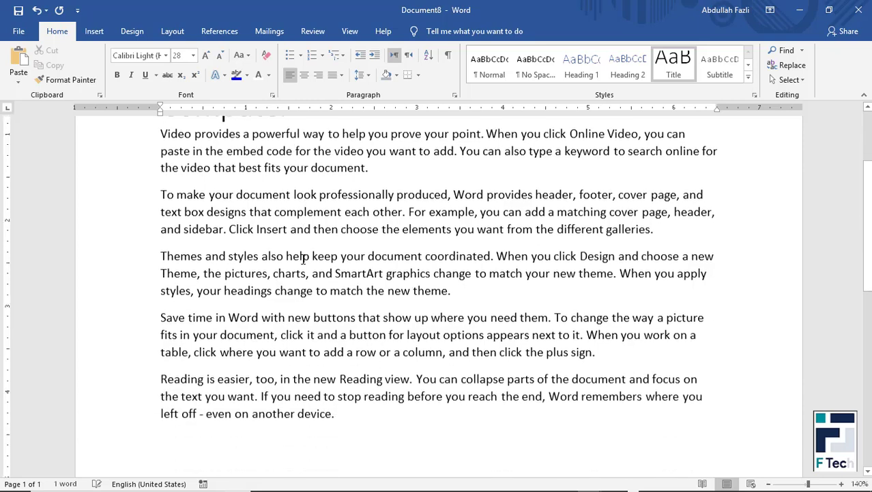
scroll(304, 268, up, 4)
drag(226, 234, 292, 234)
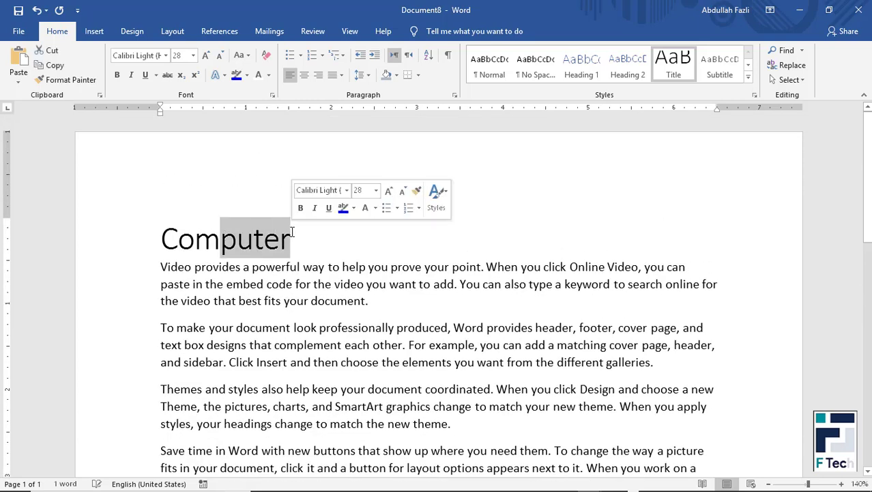
drag(286, 283, 362, 378)
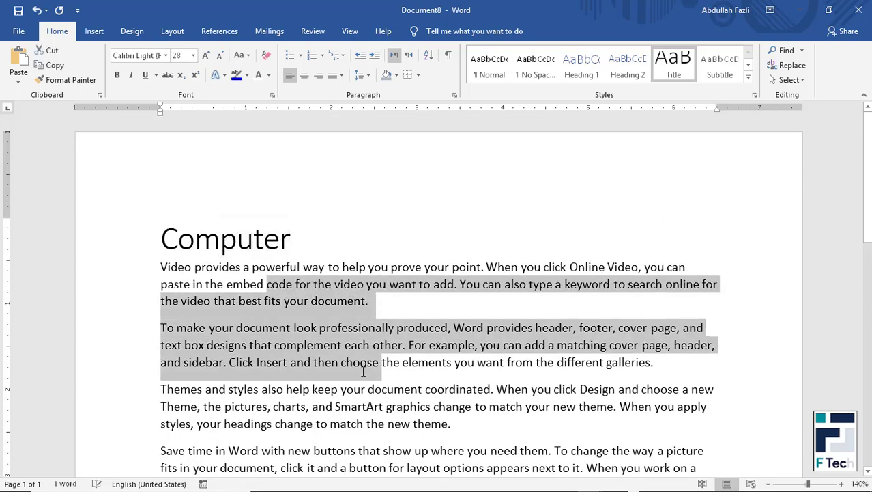
click(324, 368)
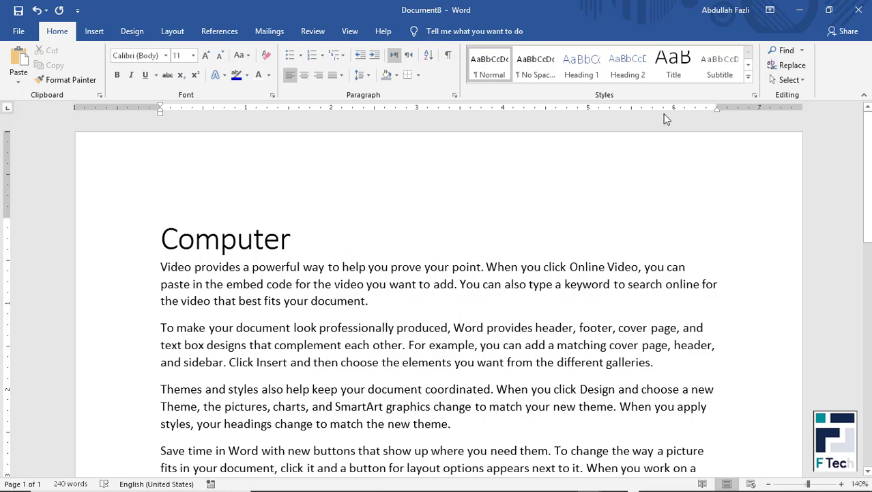
click(536, 231)
Expand the Styles gallery and close it unchanged, then place the cursor in the second paragraph.
scroll(700, 166, down, 1)
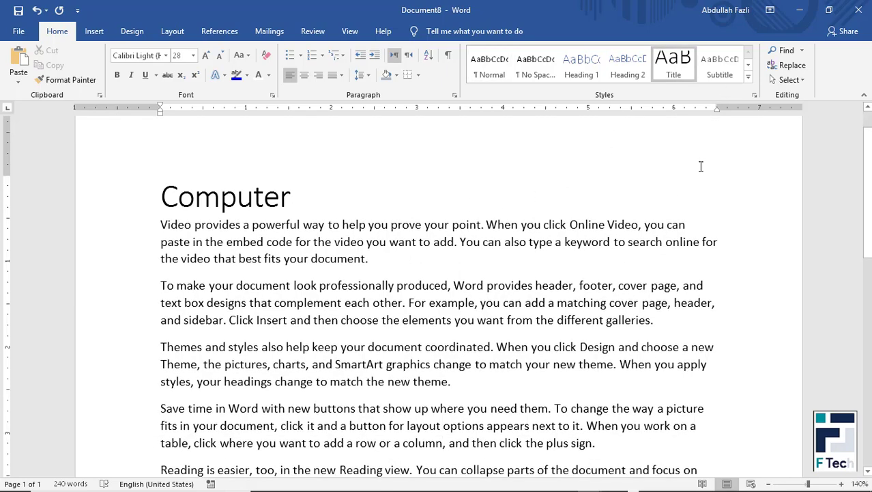
click(748, 80)
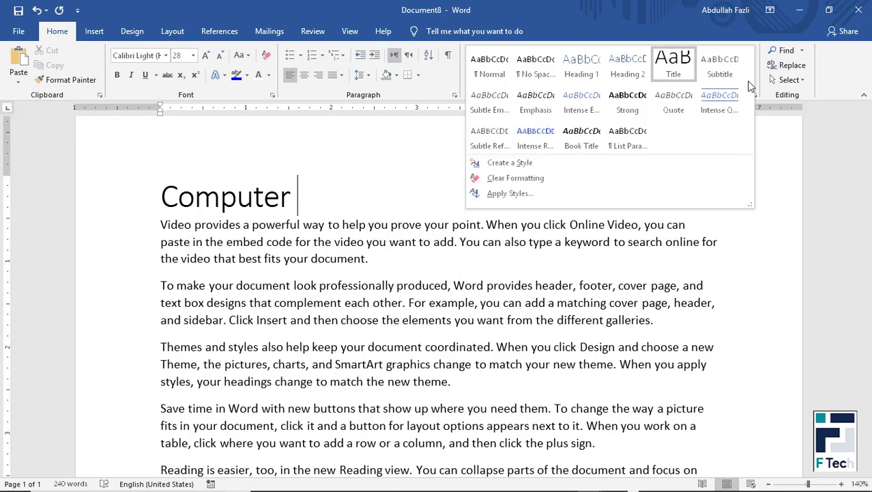
click(761, 139)
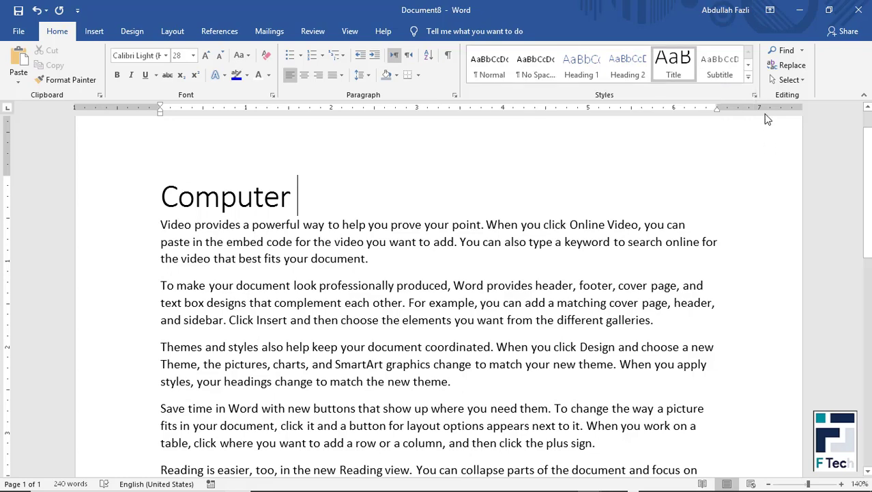
click(465, 287)
scroll(465, 290, down, 5)
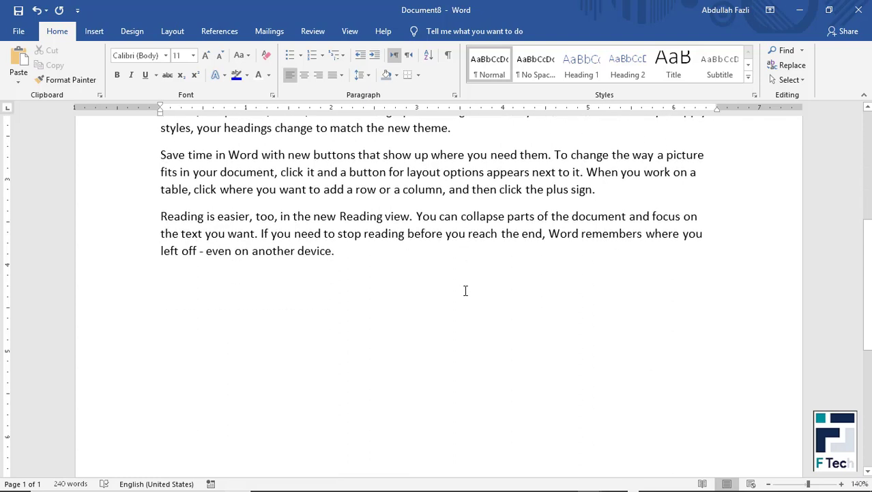
scroll(465, 291, up, 4)
scroll(465, 290, up, 1)
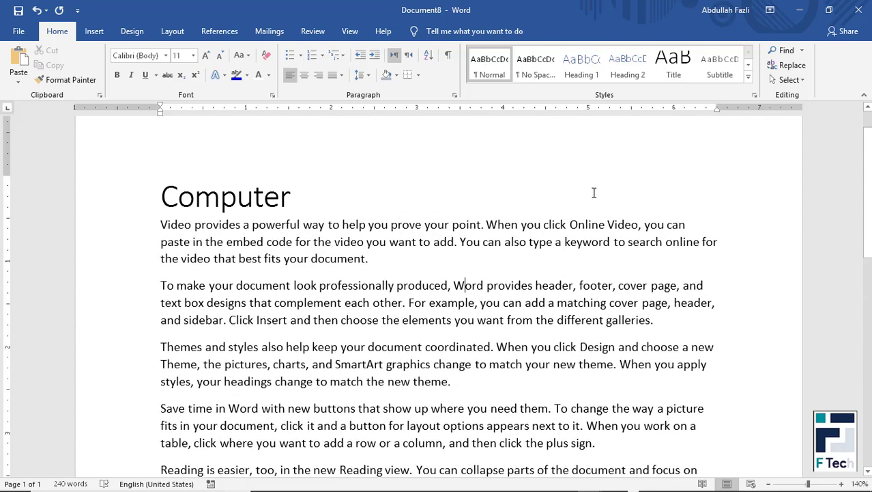
Search for 'video' in the Navigation pane, then change the search term to 'style'.
click(787, 53)
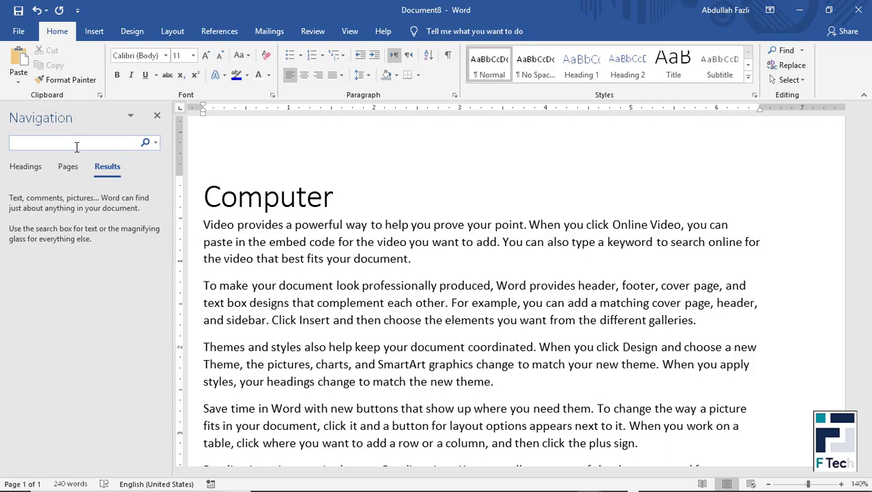
text(video)
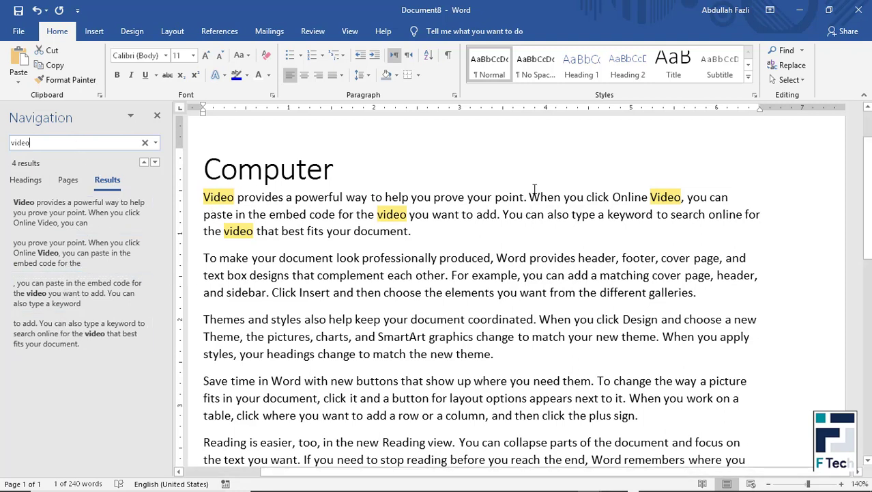
scroll(301, 280, down, 6)
scroll(302, 342, up, 5)
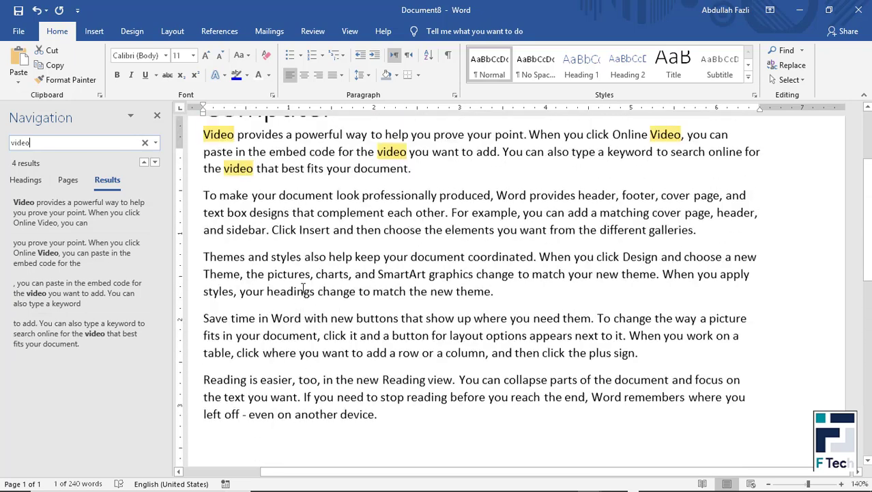
scroll(259, 239, up, 1)
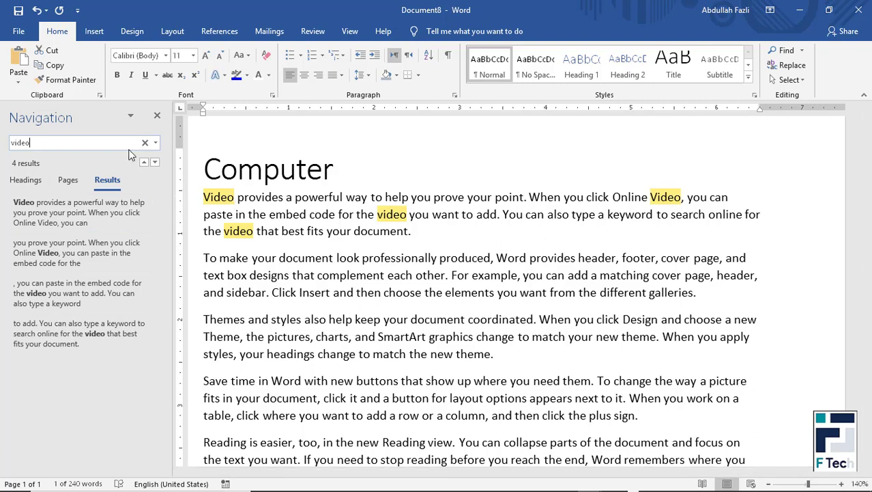
key(ctrl+a)
text(st)
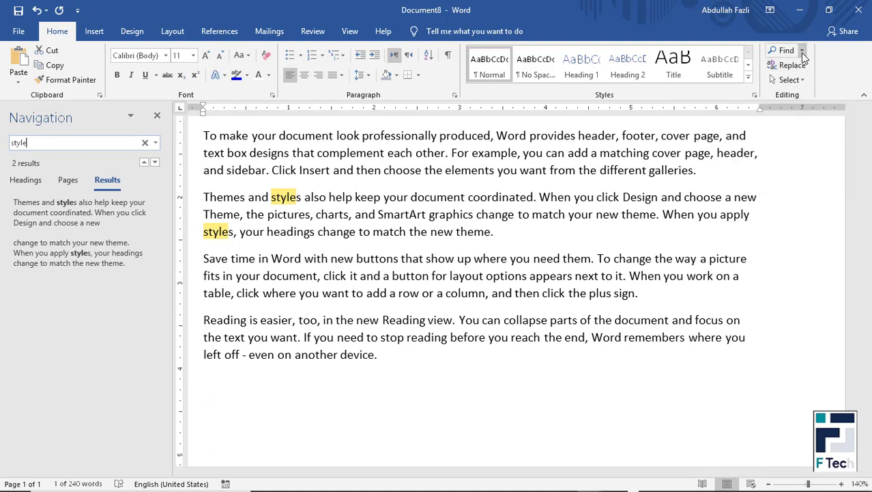
Open Advanced Find for 'style' and expand its extra options, then cancel the dialog.
click(801, 52)
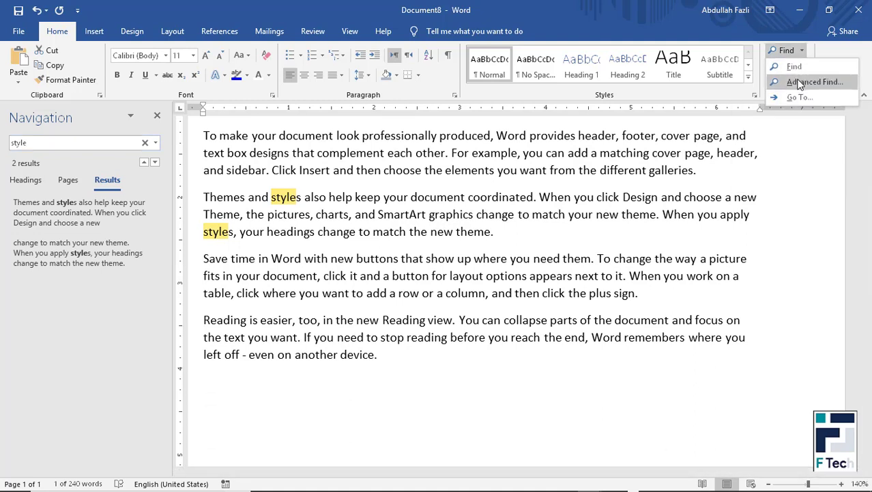
click(805, 82)
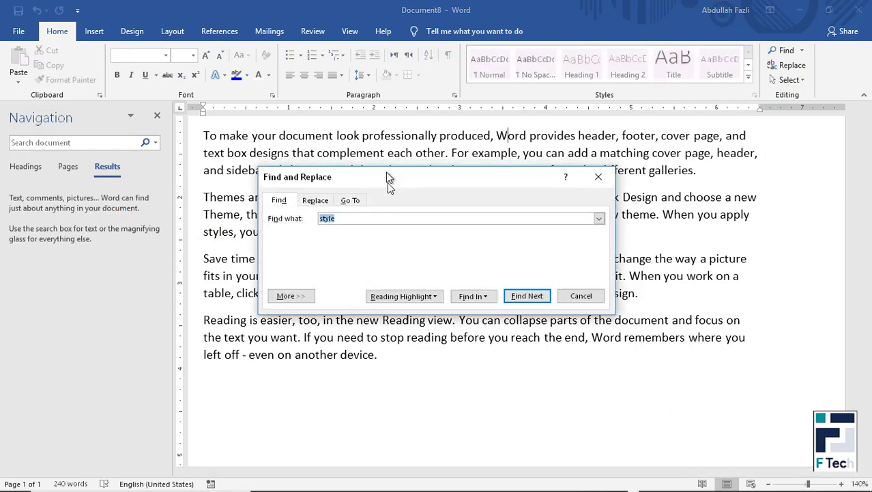
drag(388, 175, 401, 264)
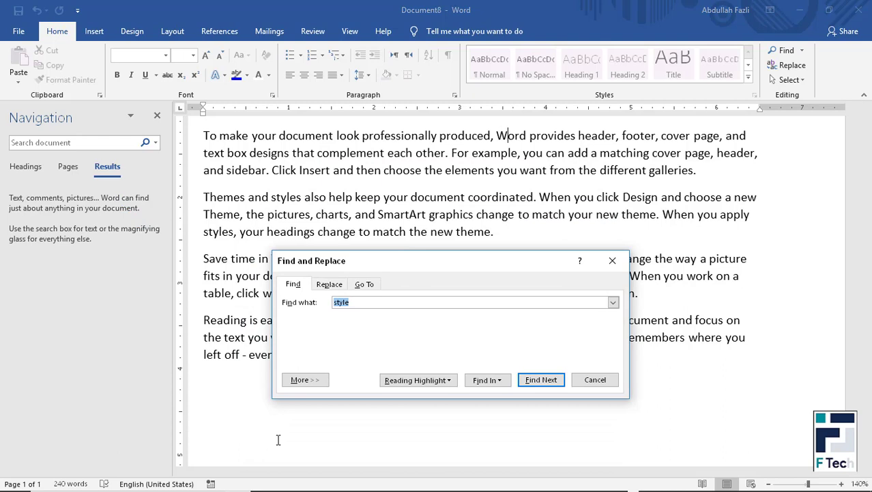
click(306, 380)
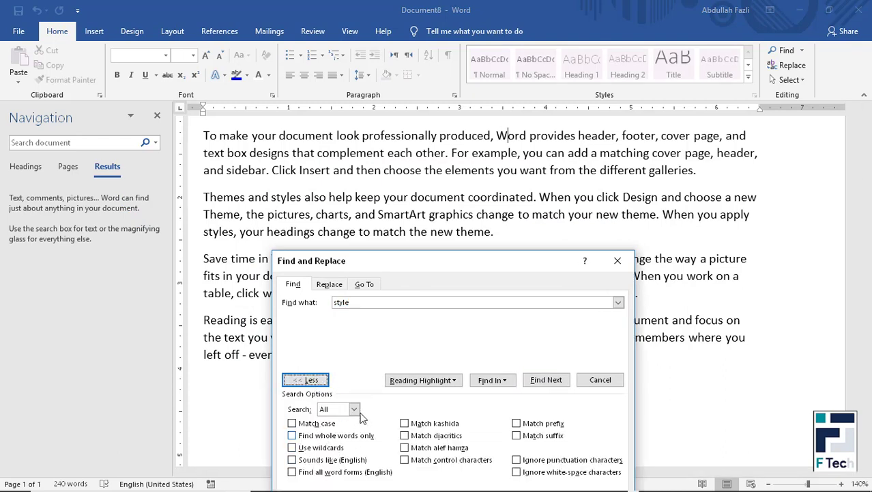
drag(448, 262, 479, 233)
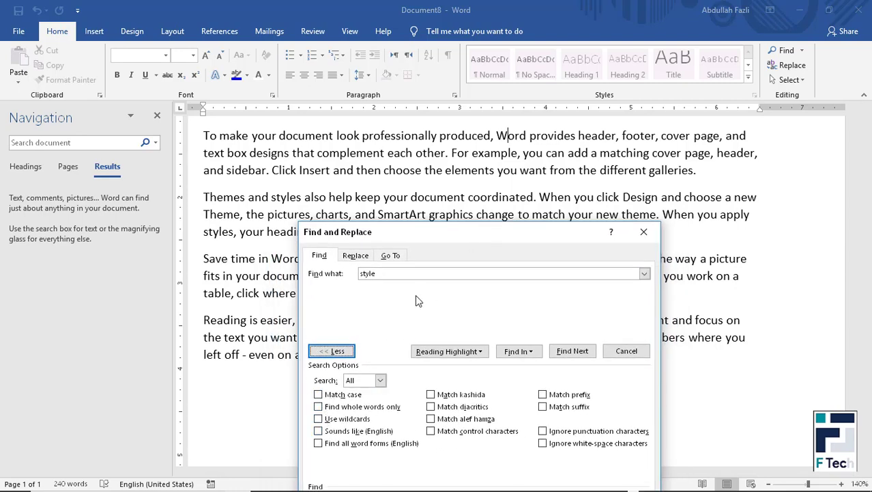
drag(413, 275, 353, 284)
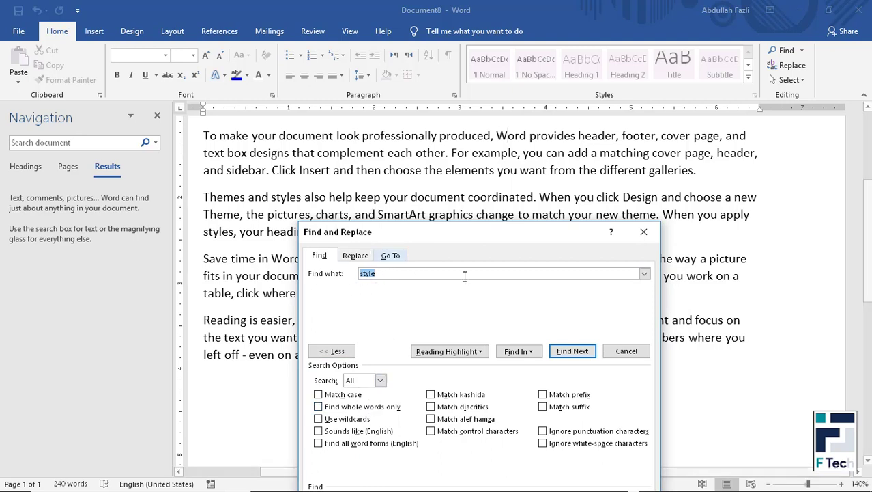
click(643, 236)
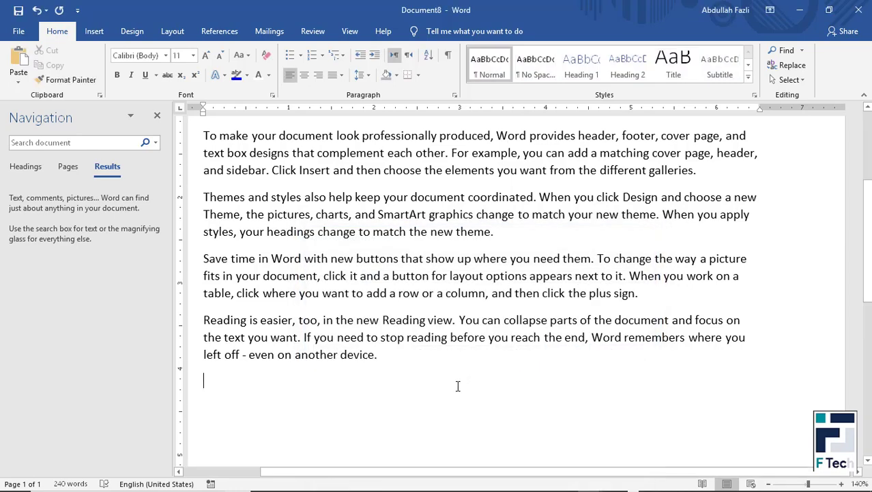
click(481, 408)
Type the lines 'computer' and 'Computer', undoing the automatic capitalization.
text(ccmptu)
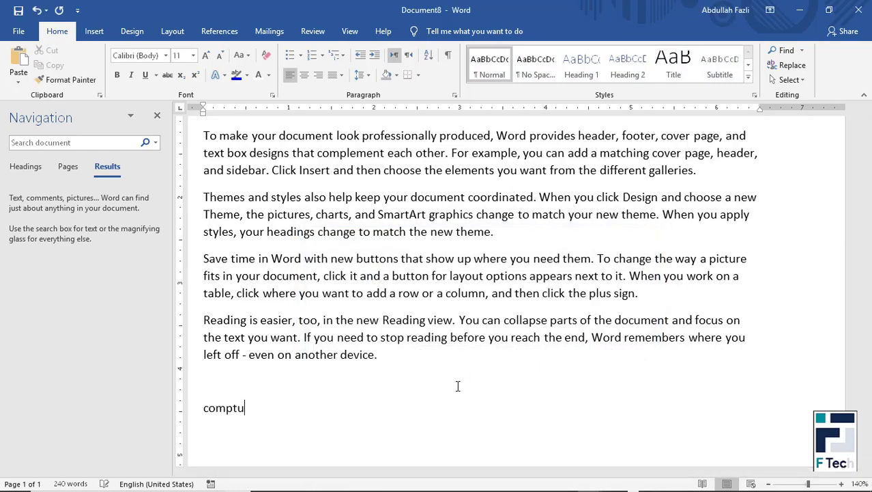
text(er)
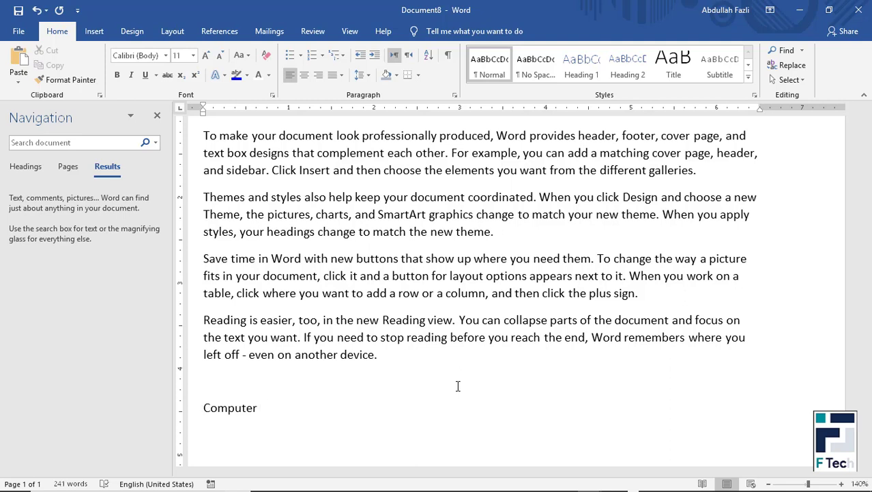
key(ctrl+z)
text(C)
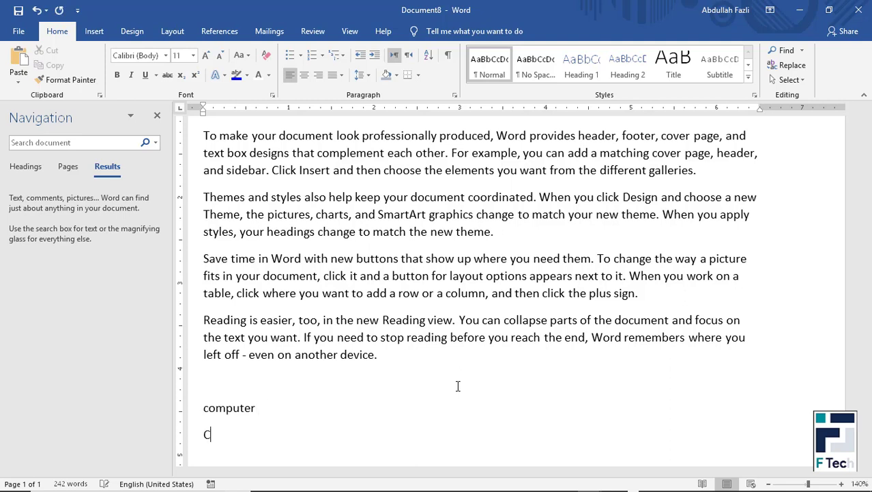
text(omputer)
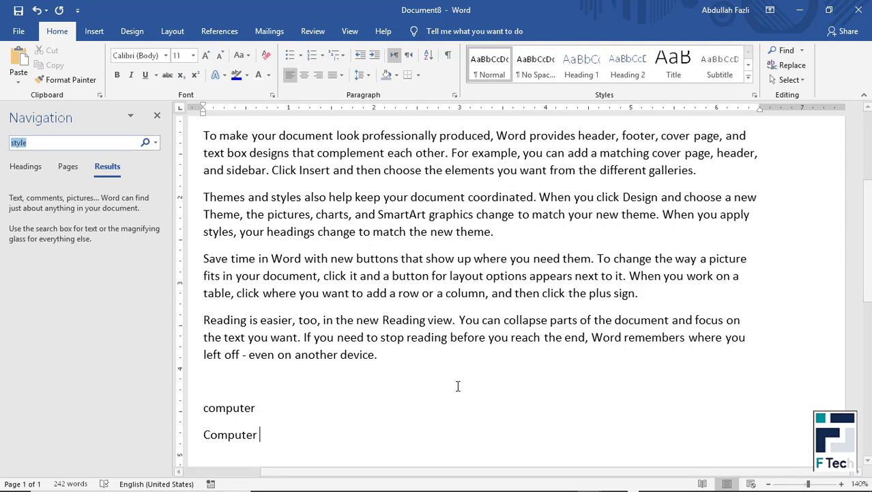
Open Advanced Find with the search term 'computer'.
key(ctrl+f)
text(style)
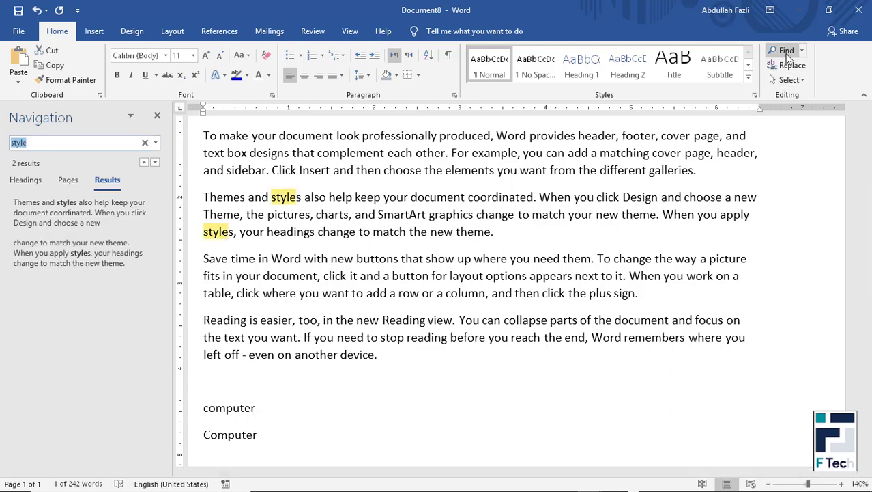
click(803, 50)
click(792, 79)
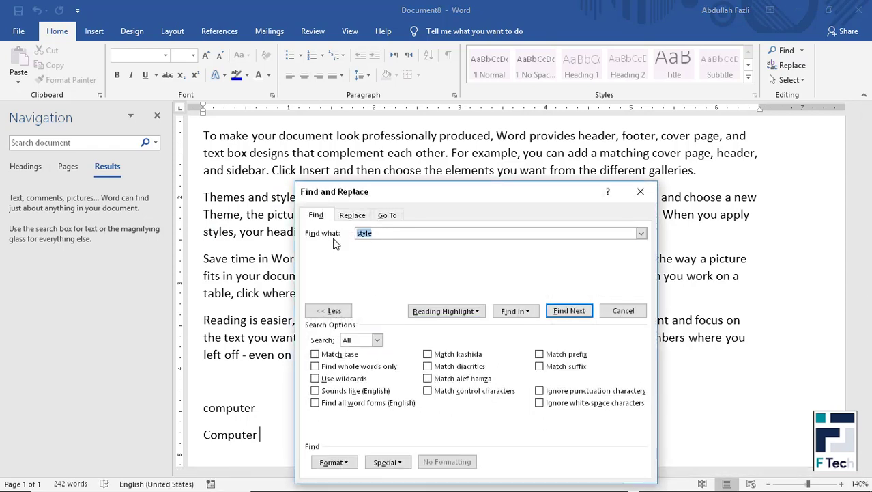
text(computer)
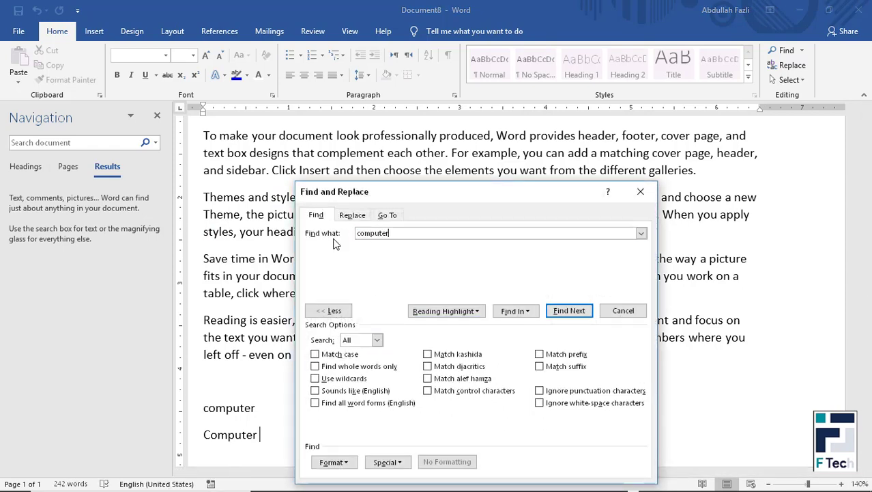
drag(401, 232, 331, 236)
click(394, 233)
drag(423, 193, 498, 157)
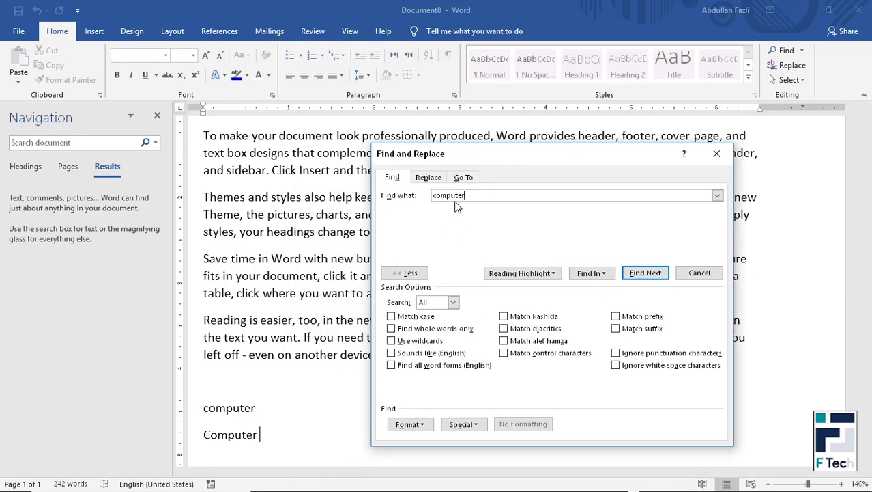
With Match case ticked, find the lowercase 'computer'.
click(417, 317)
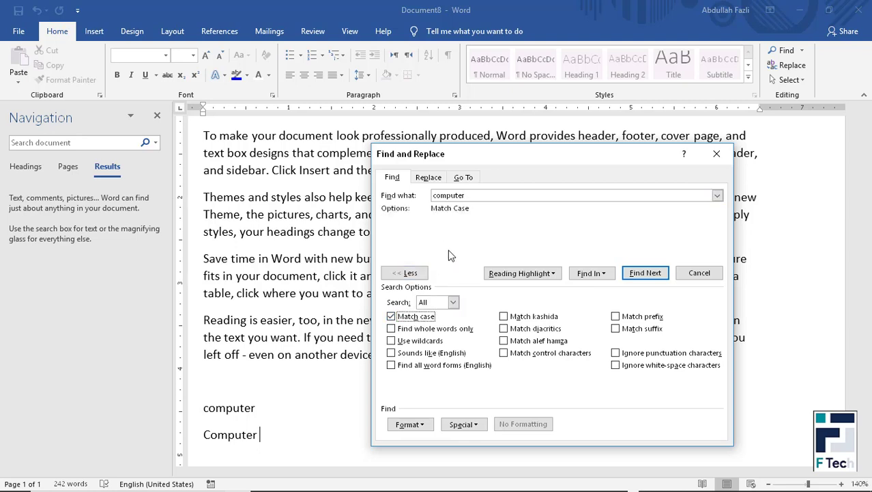
drag(470, 195, 432, 195)
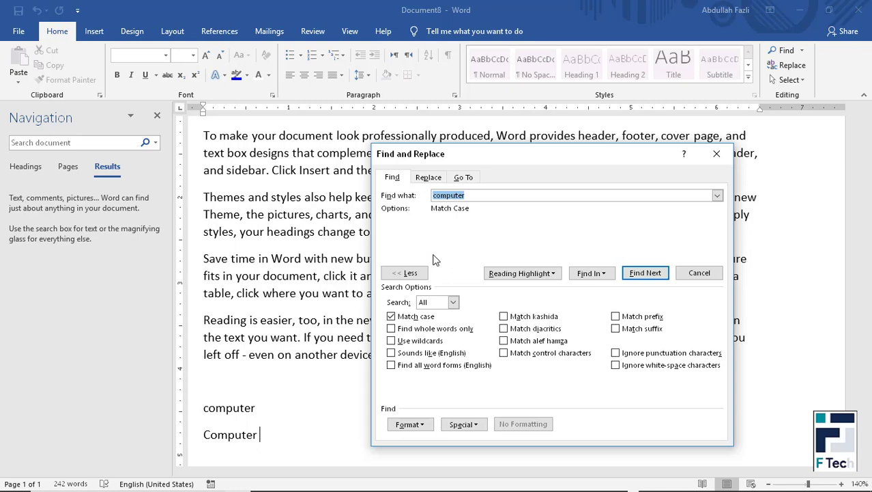
click(649, 275)
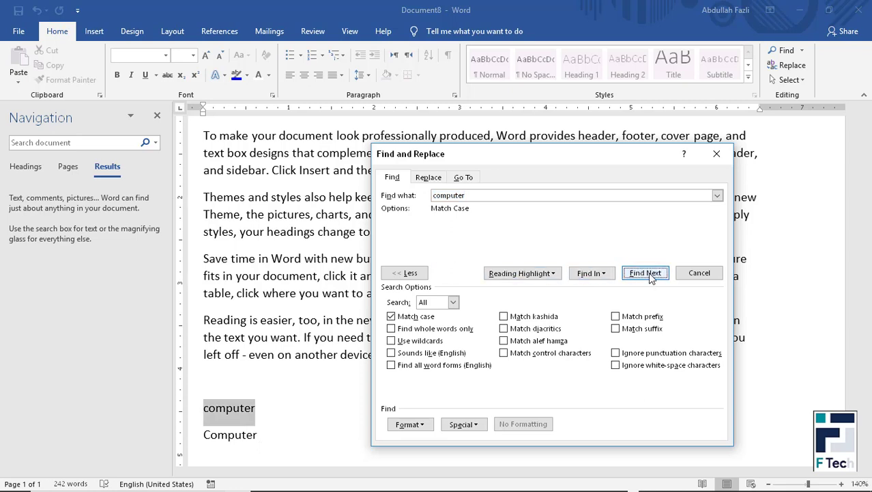
click(652, 277)
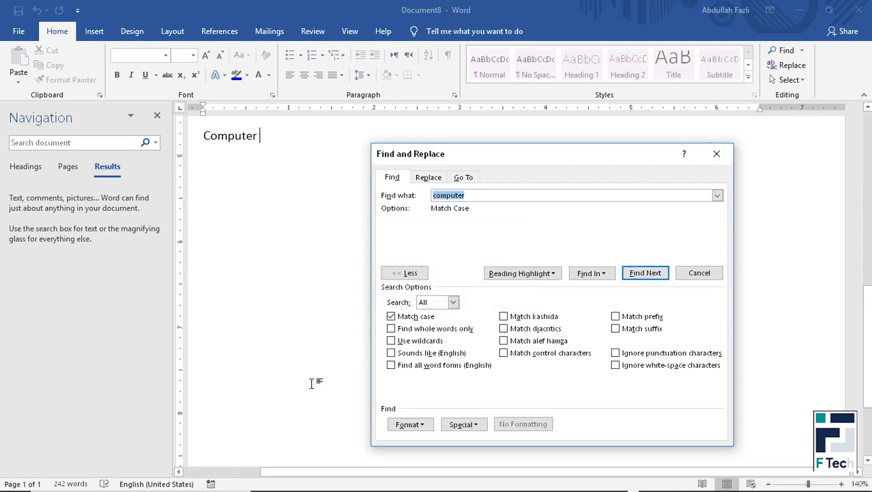
scroll(253, 208, up, 3)
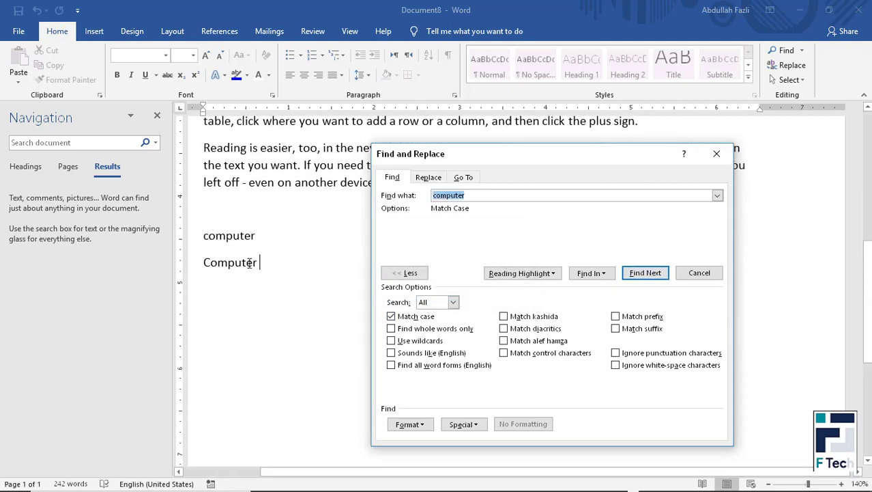
Untick Match case and find 'computer', stepping through both 'Computer' and 'computer' matches.
click(401, 318)
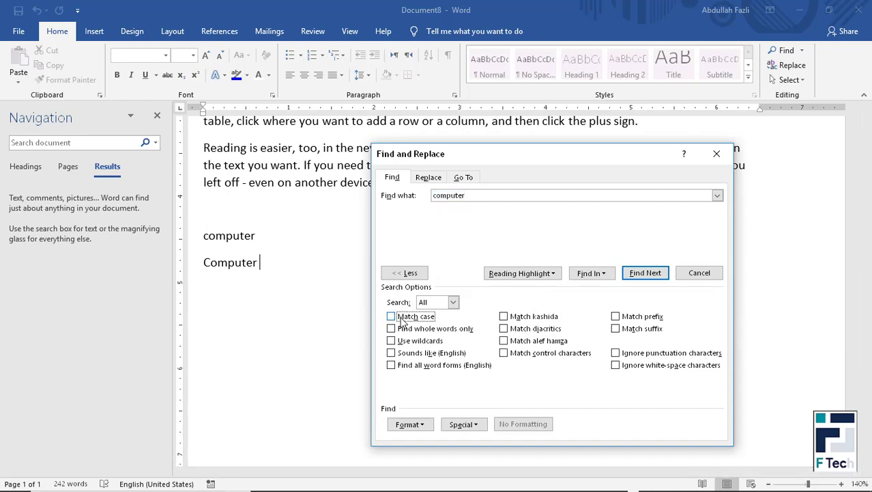
click(645, 273)
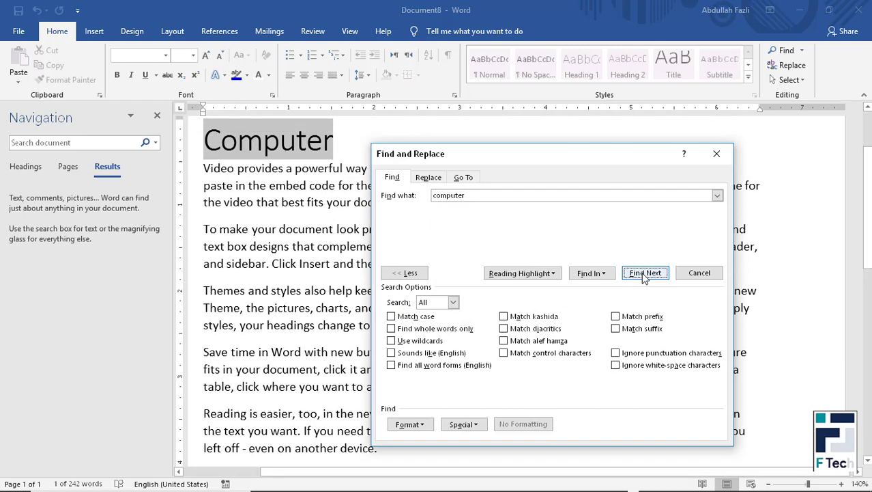
click(644, 273)
click(644, 274)
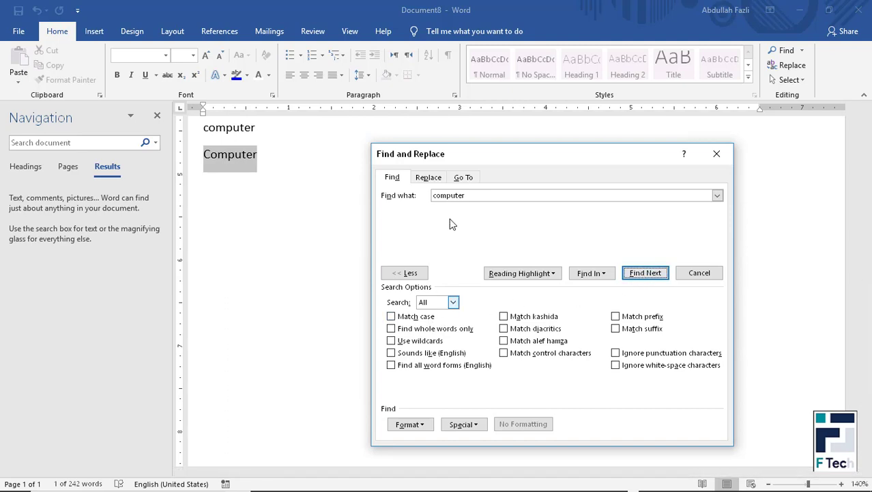
drag(465, 195, 407, 199)
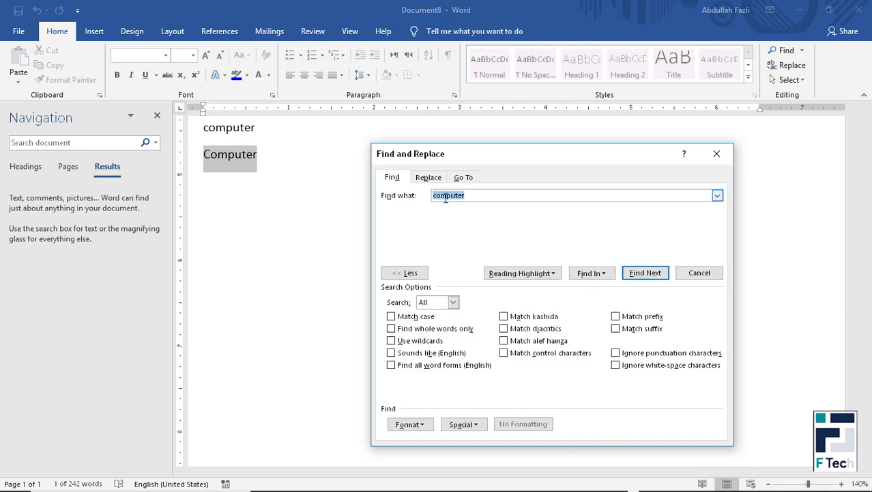
scroll(230, 236, up, 1)
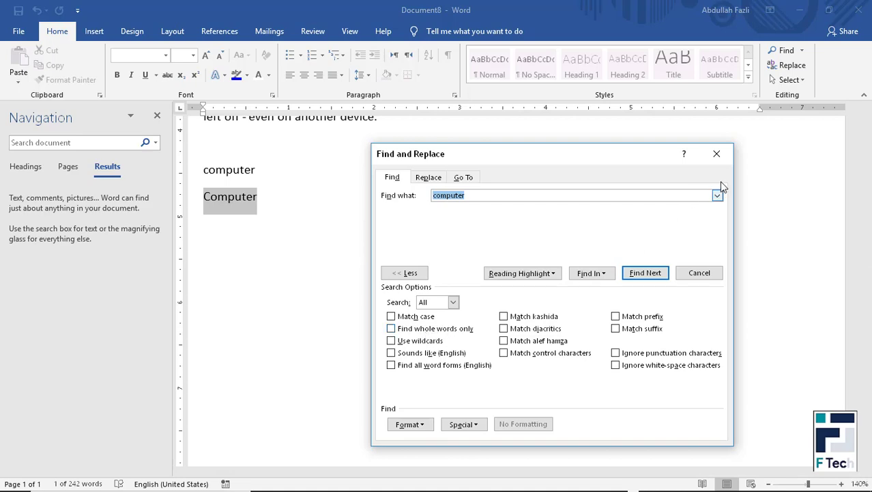
Close the Find and Replace dialog and return to the new lines.
click(717, 154)
scroll(497, 331, up, 5)
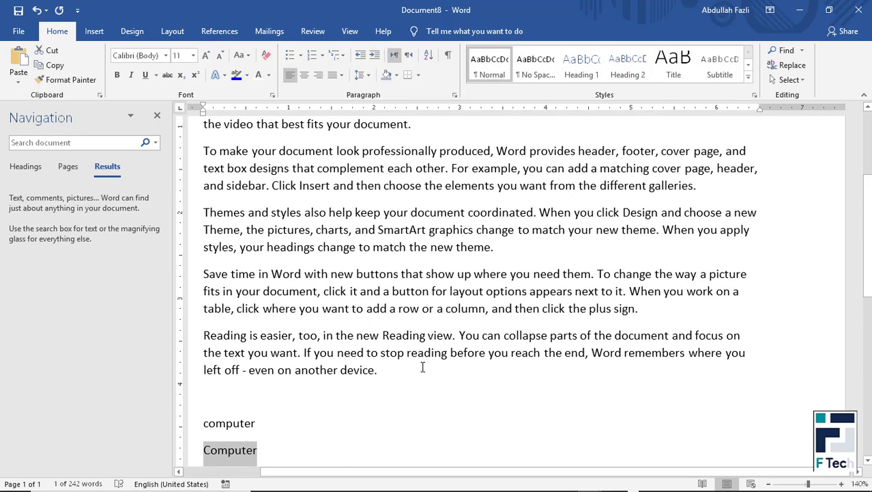
scroll(423, 368, down, 1)
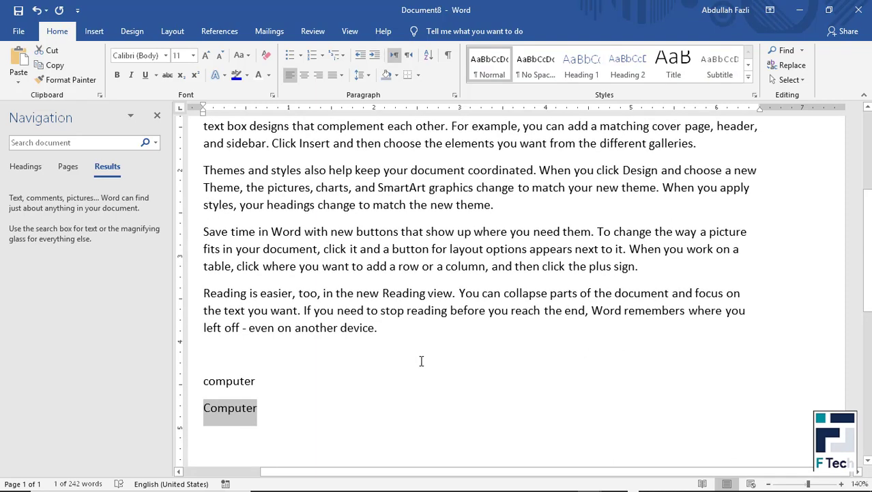
scroll(415, 366, down, 1)
Type 'child' and 'children' on separate new lines below 'Computer'.
click(389, 376)
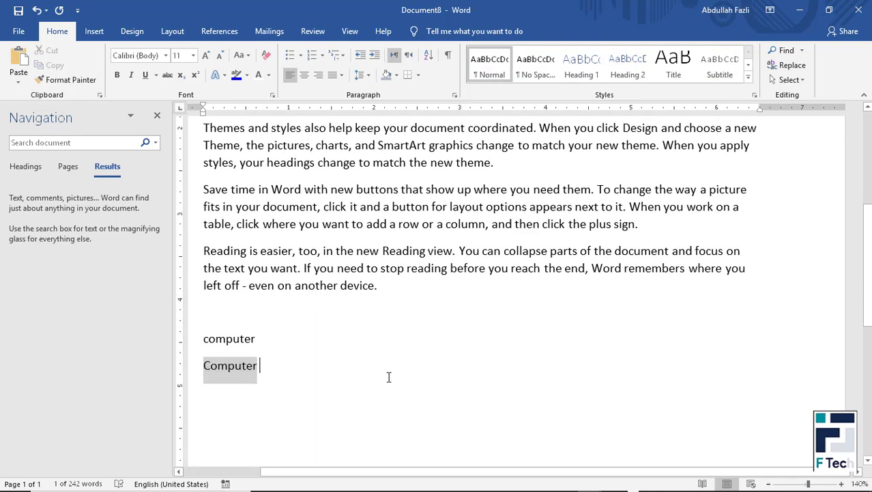
key(Return)
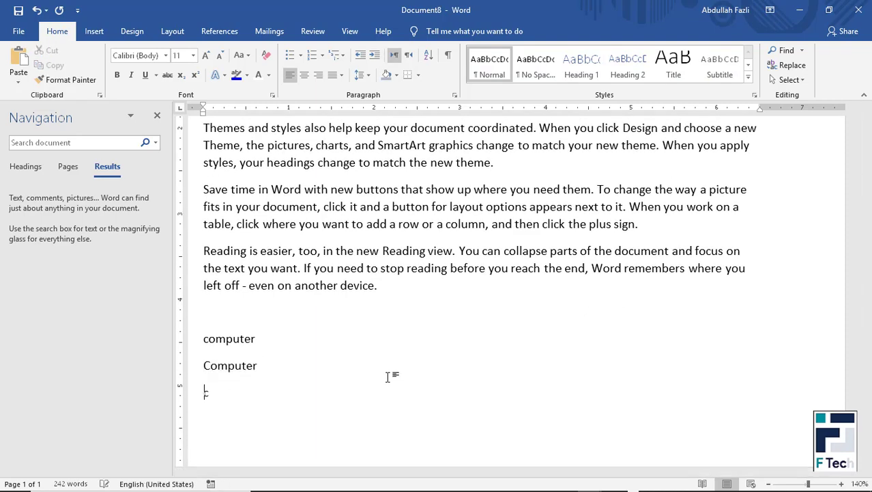
text(child)
key(Return)
text(ch)
text(ildren)
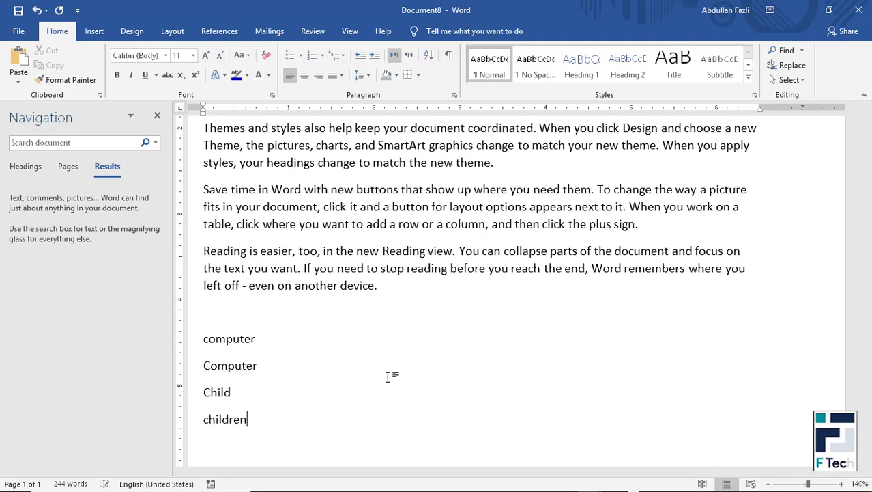
key(Return)
scroll(452, 364, down, 3)
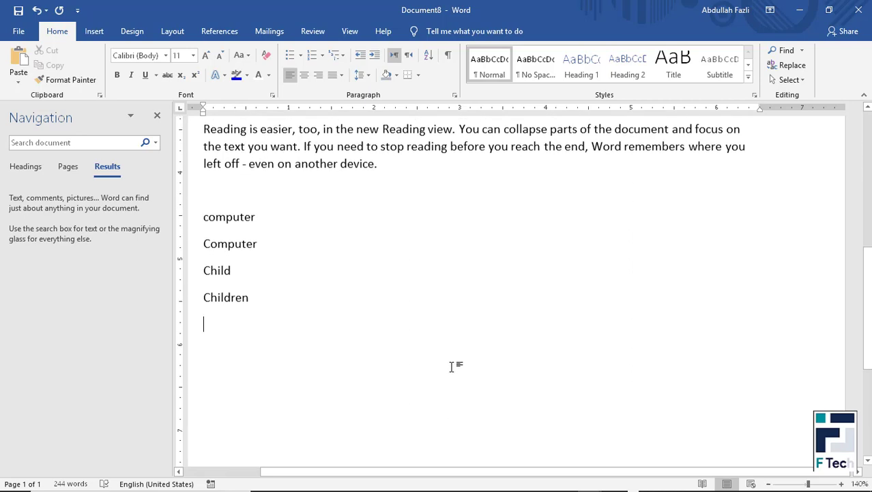
Open Advanced Find and change the search term from 'computer' to 'child'.
click(802, 50)
click(812, 82)
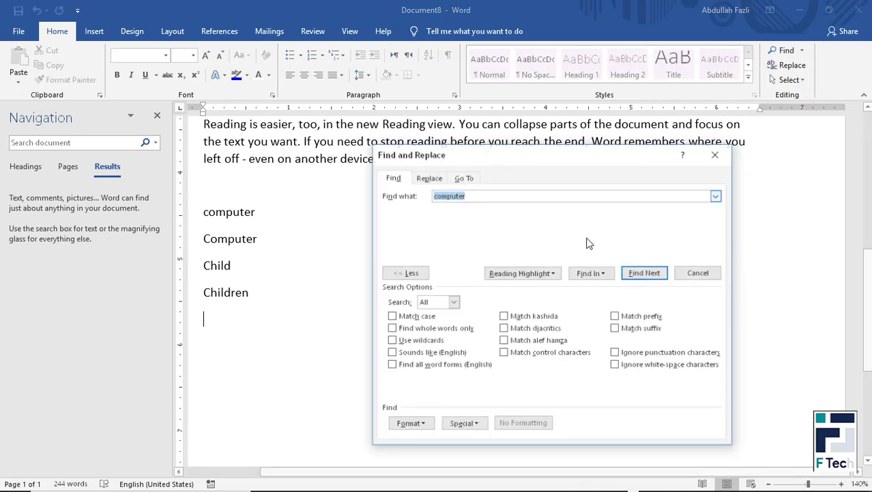
click(414, 329)
drag(683, 196, 374, 197)
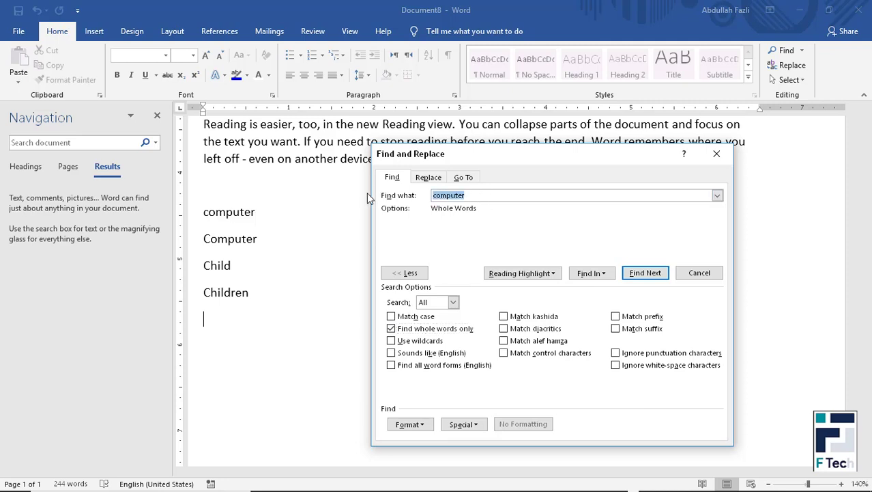
text(child)
key(BackSpace)
key(BackSpace)
text(ld)
With Find whole words only off, find 'child' matching Child and then Children.
click(440, 330)
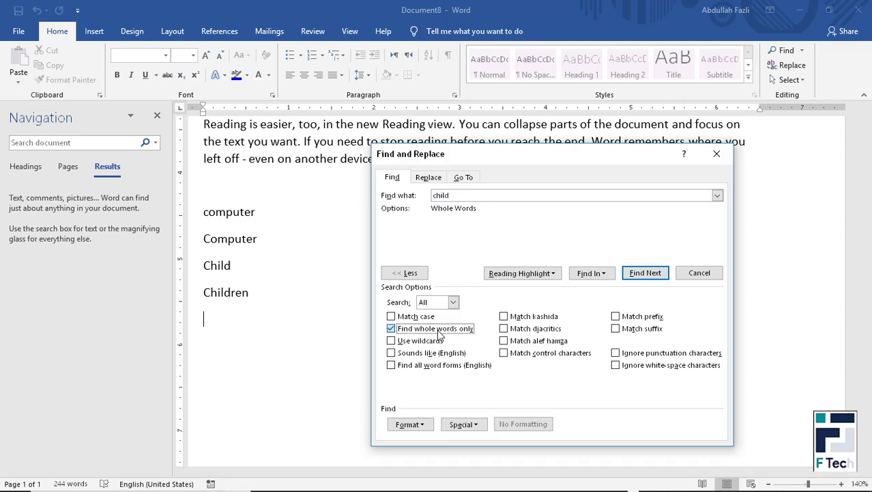
click(444, 196)
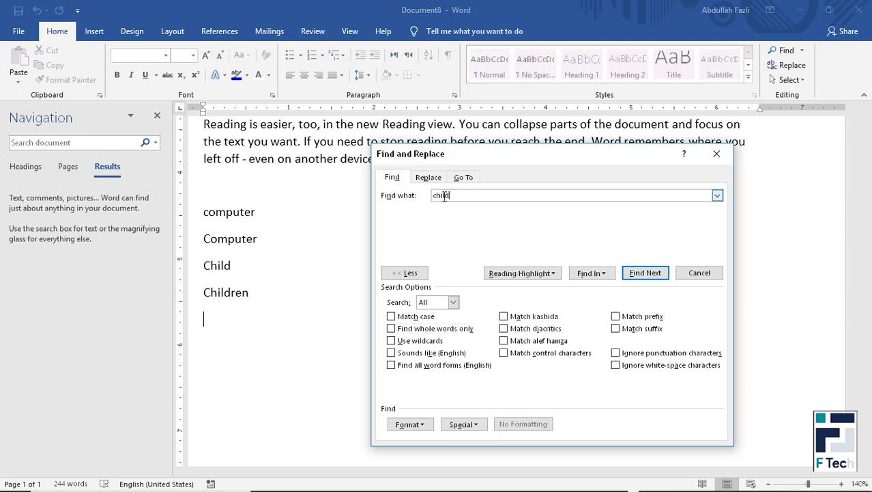
double_click(444, 196)
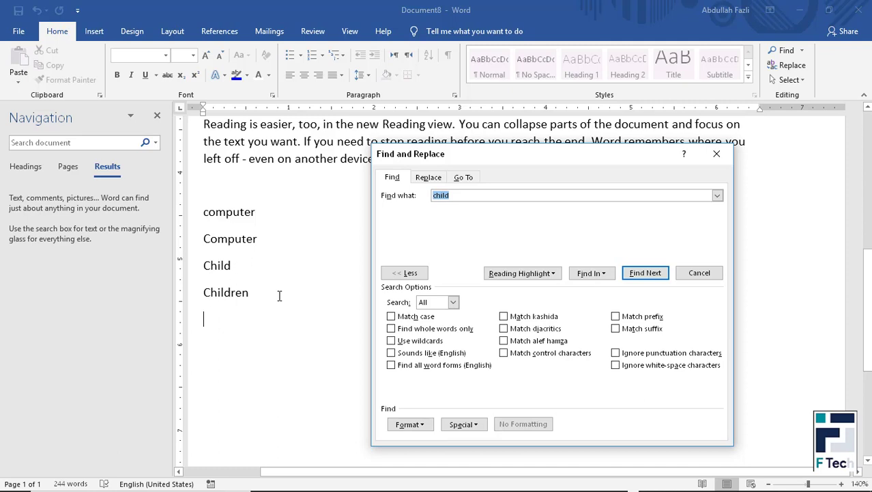
click(650, 273)
click(650, 273)
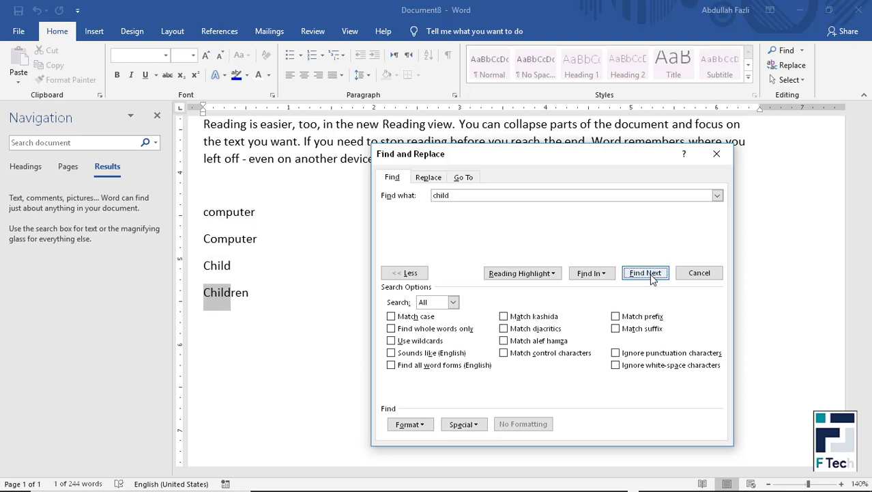
Search 'child' with Find whole words only on, dismiss the finished message, then untick it.
click(437, 330)
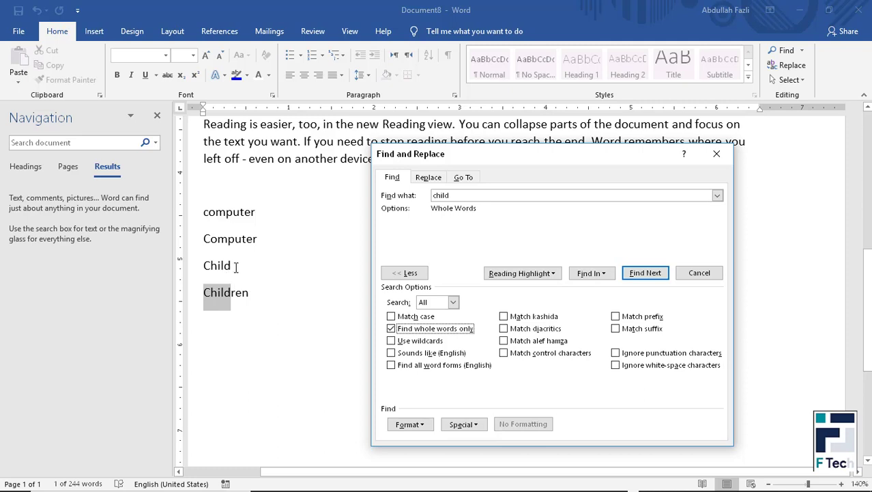
double_click(441, 195)
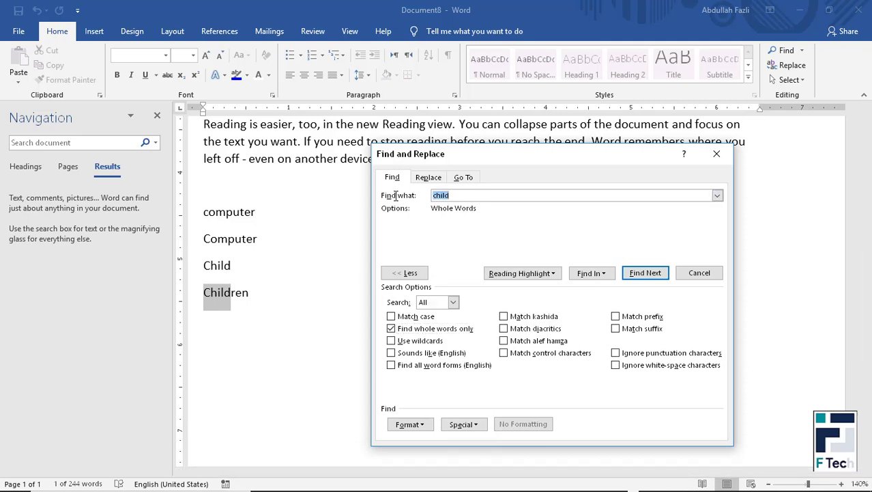
click(632, 273)
click(443, 292)
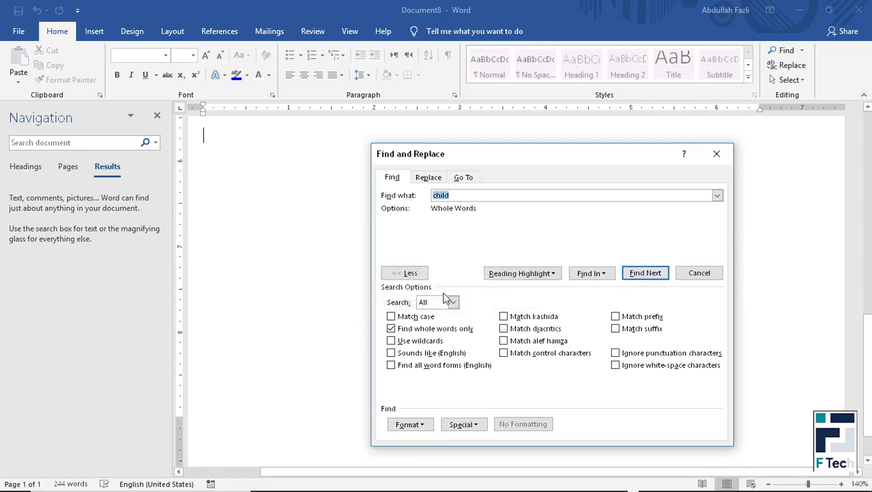
click(625, 277)
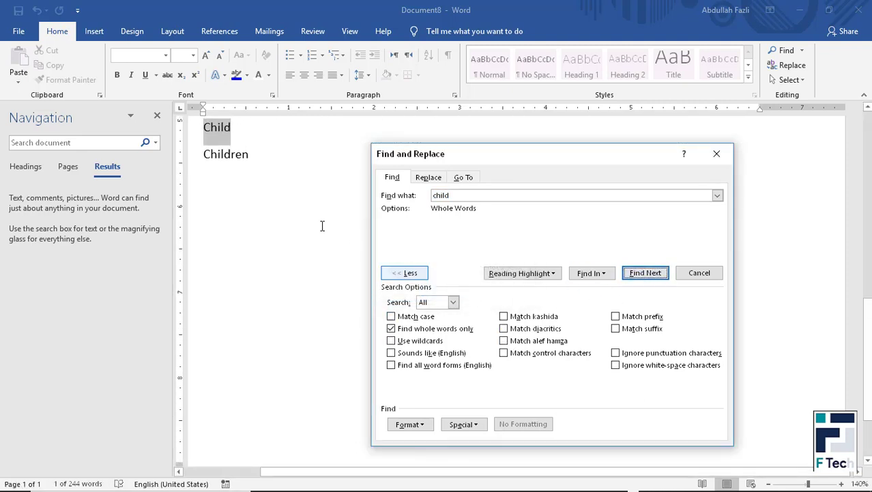
click(652, 273)
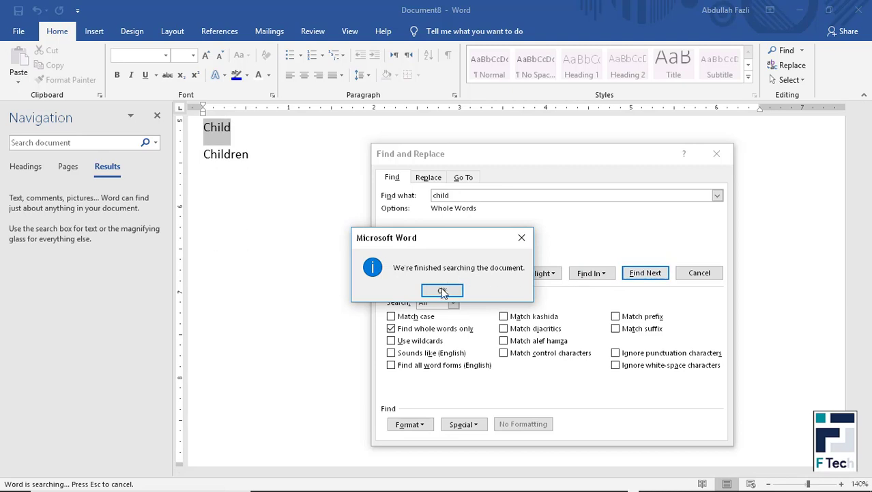
click(443, 292)
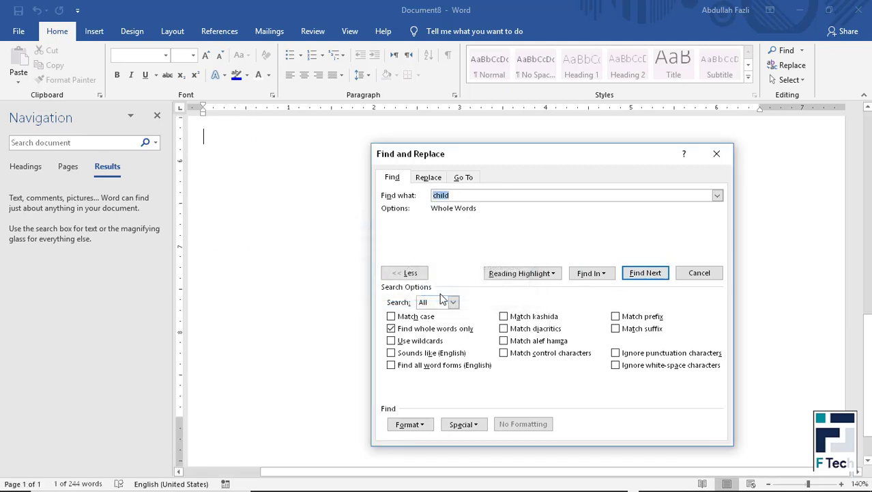
click(445, 332)
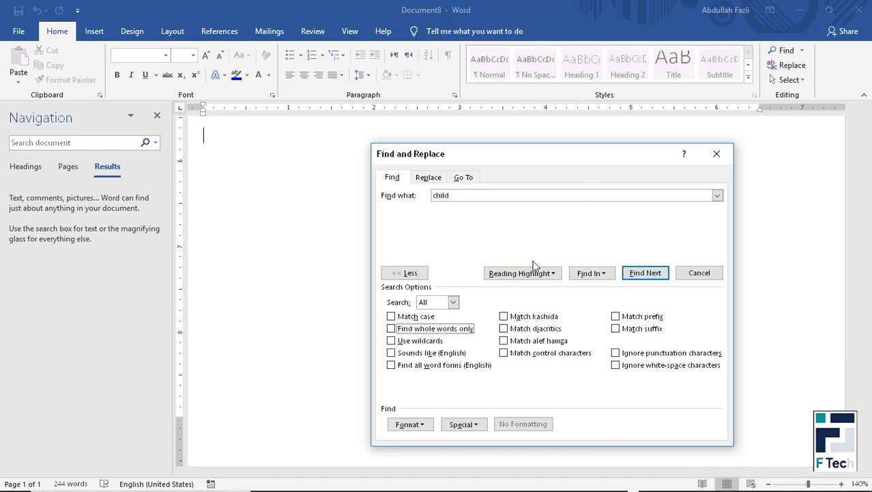
Turn on Use wildcards and set the search pattern to 'docum???'.
click(426, 340)
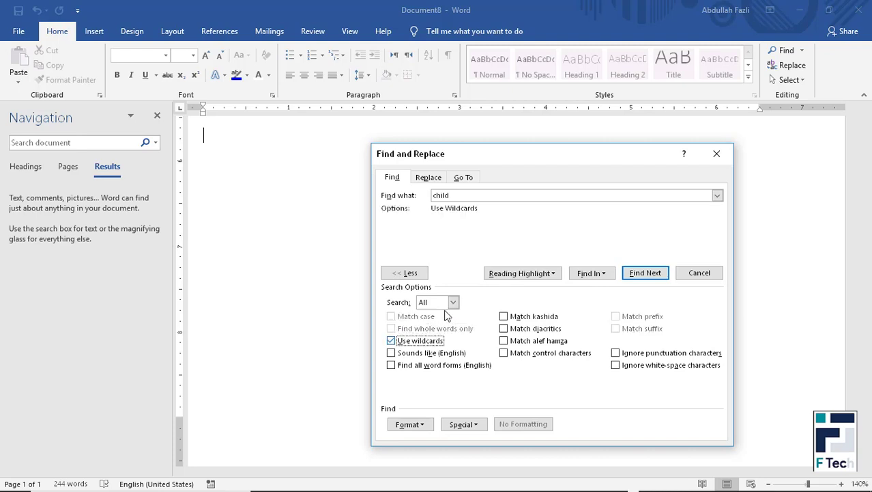
double_click(478, 196)
text(c)
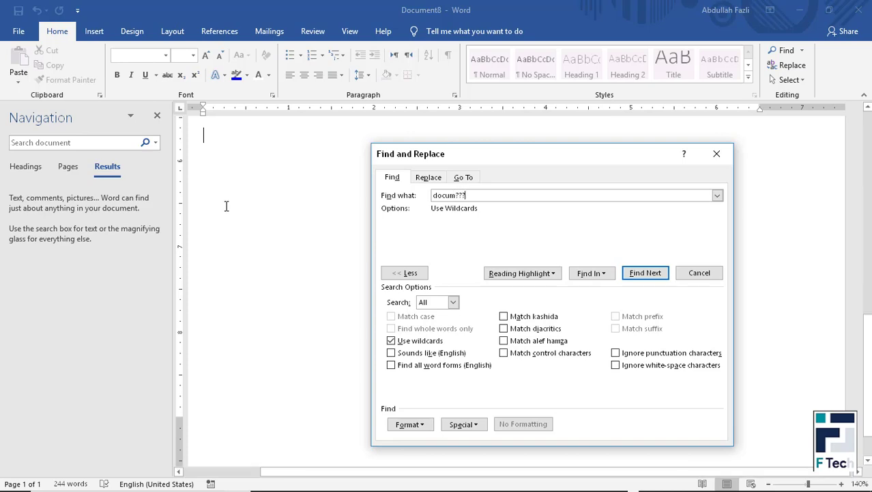
scroll(271, 263, up, 3)
scroll(286, 286, up, 3)
scroll(342, 307, up, 2)
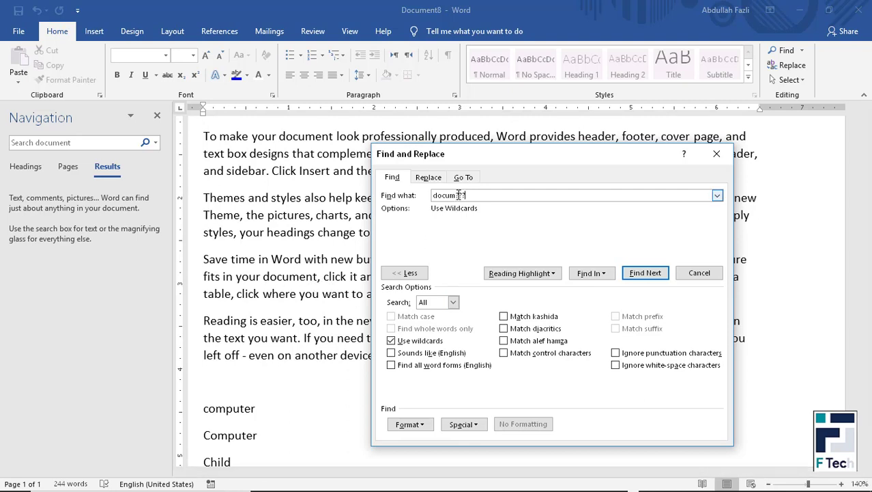
drag(458, 195, 473, 196)
Find each 'document' occurrence in turn, then close Find and Replace.
click(646, 273)
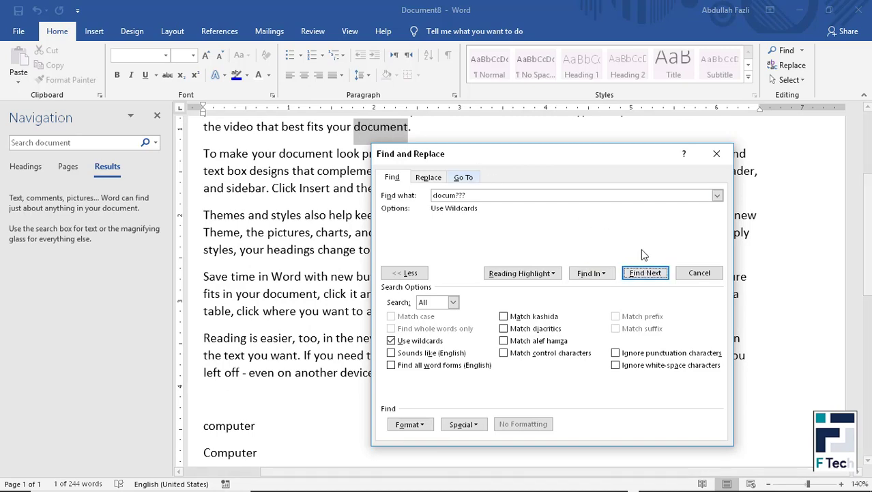
click(646, 272)
click(645, 273)
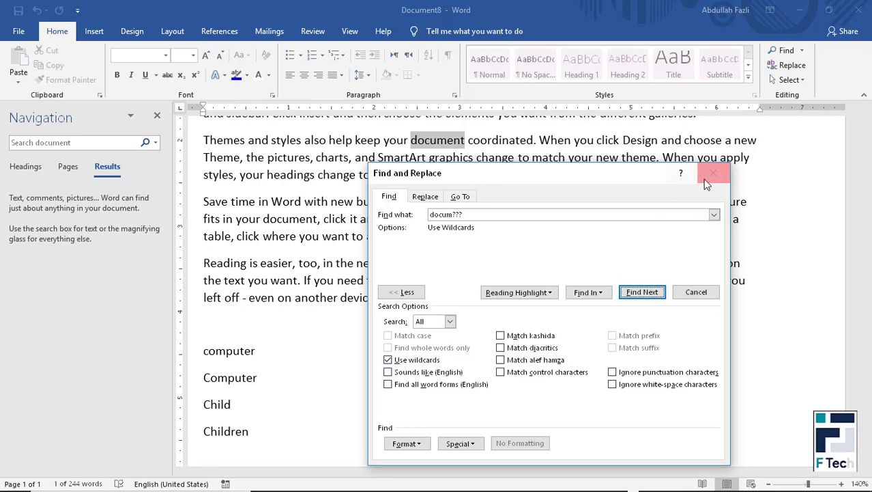
click(705, 179)
click(464, 347)
After 'device.', add the words Hit, Het and Hat on separate lines.
click(414, 309)
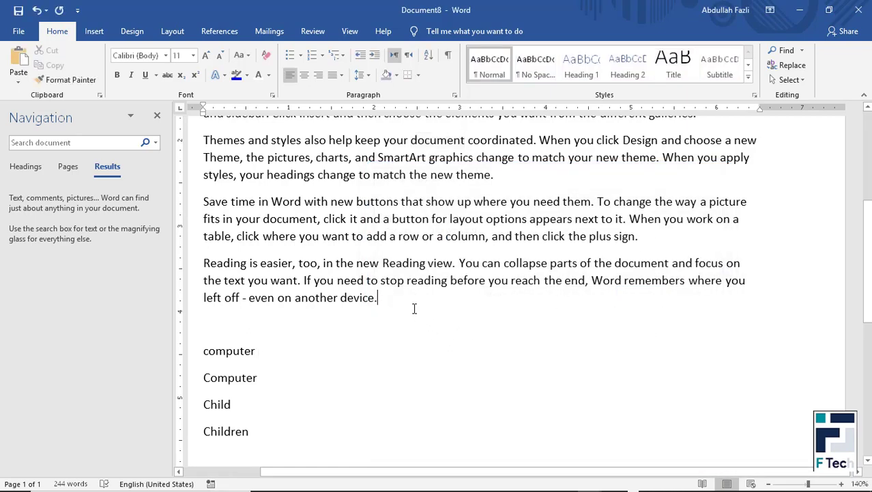
key(Return)
key(Return)
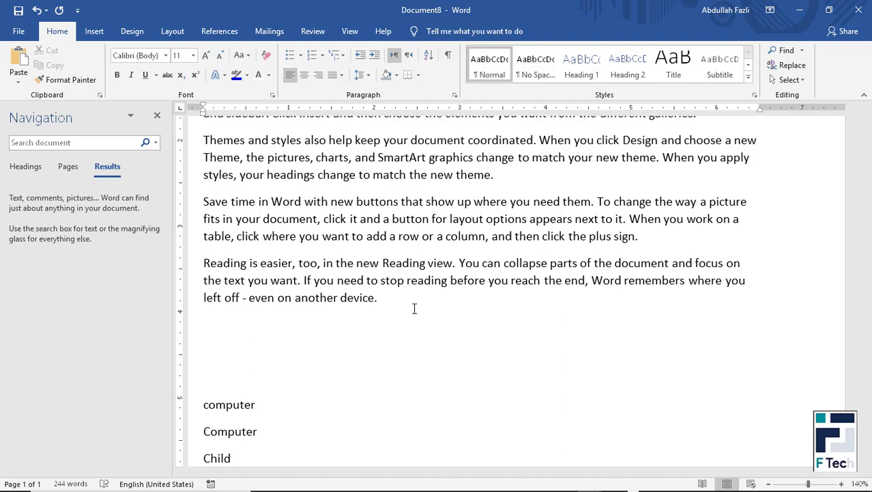
text(hit)
key(Return)
text(h)
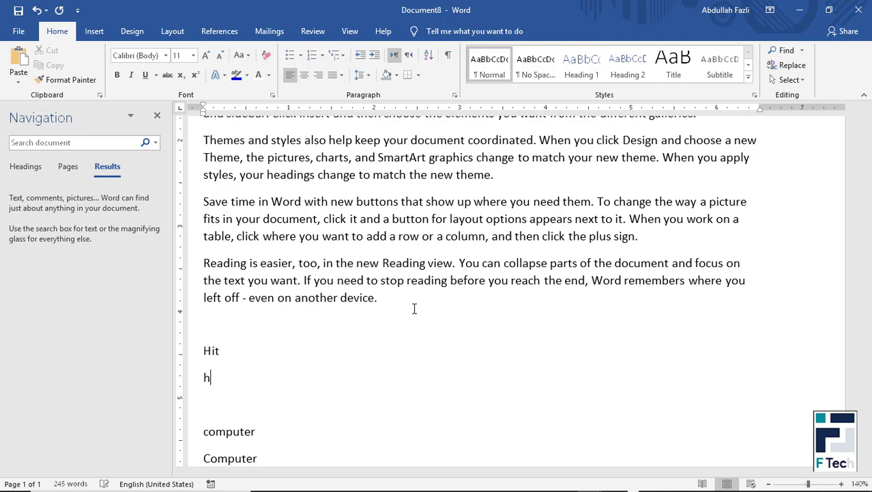
text(et)
key(Return)
text(ha)
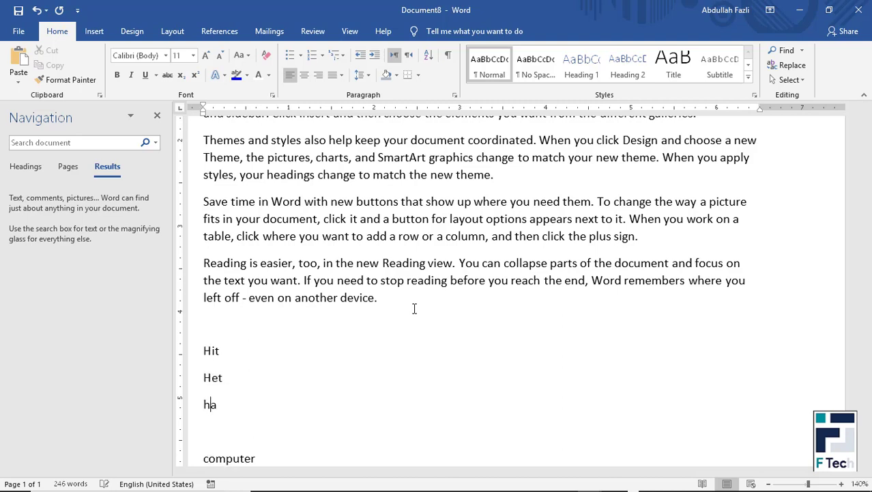
text(t)
key(Return)
Reopen the Advanced Find dialog.
scroll(406, 325, down, 2)
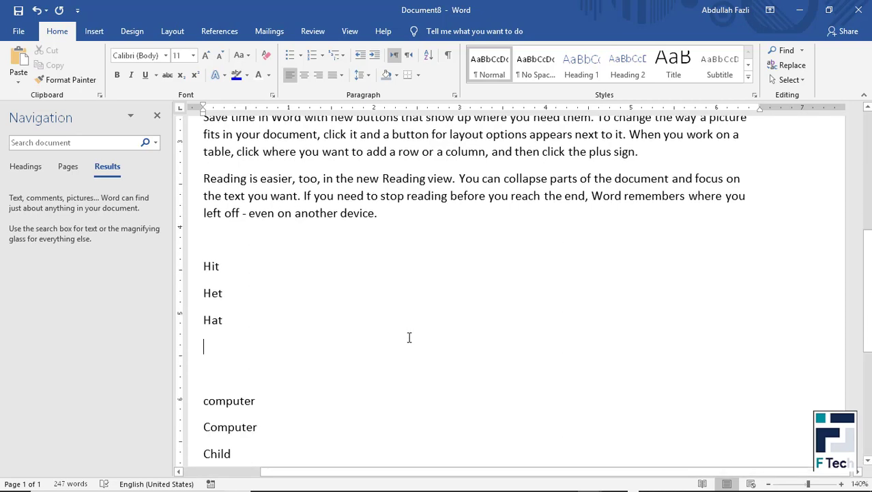
click(802, 50)
click(802, 82)
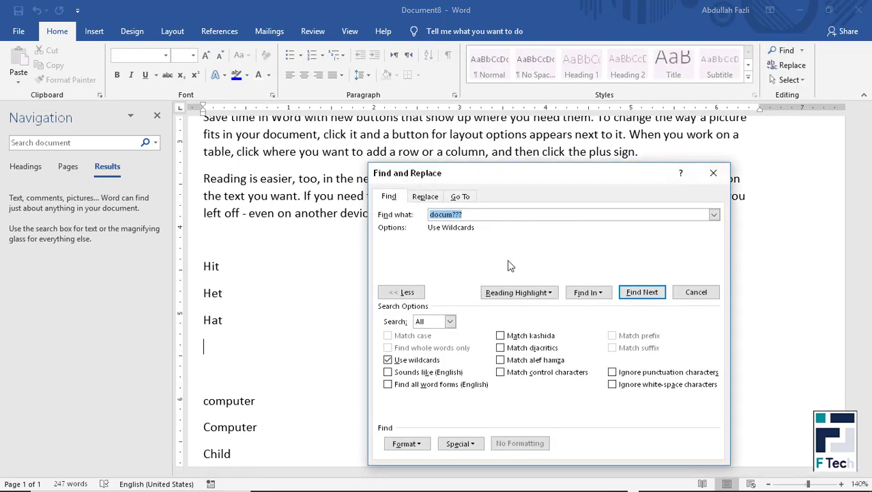
Turn on Sounds like (English) and set the search term to 'hit'.
click(425, 373)
click(499, 218)
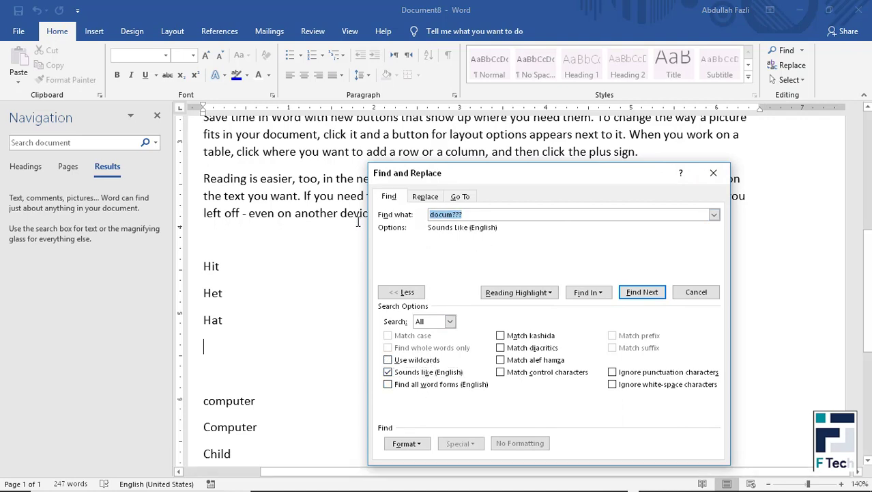
text(hit)
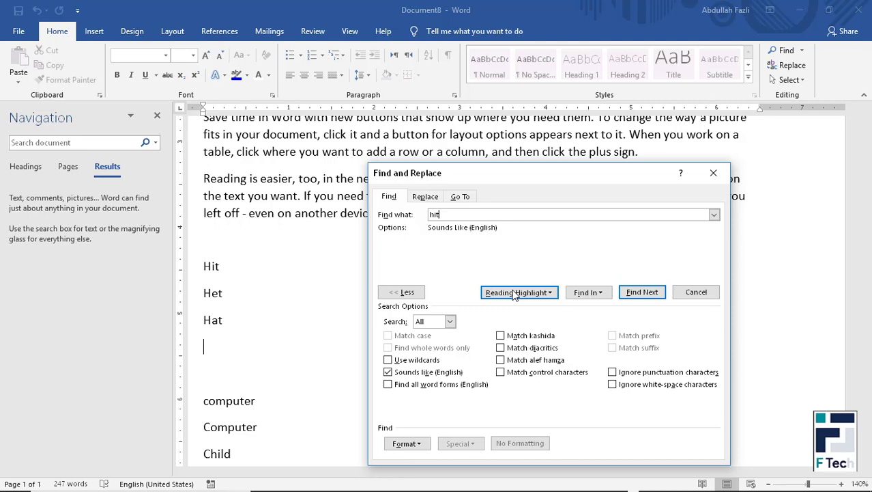
Step through the sound-alike matches for 'hit', then close Find and Replace.
click(634, 295)
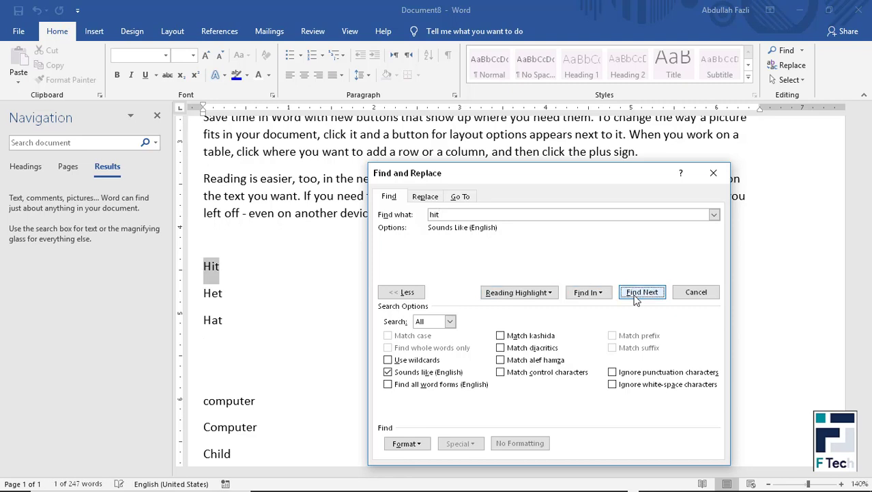
click(635, 295)
click(635, 295)
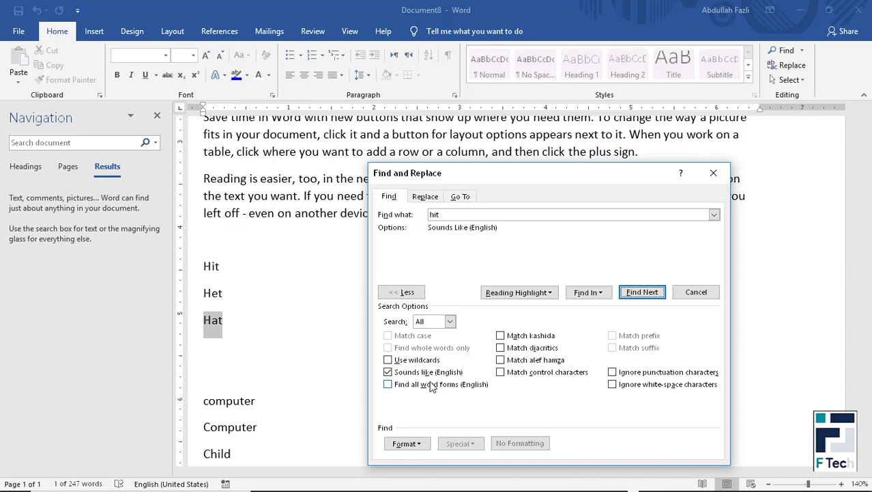
click(713, 173)
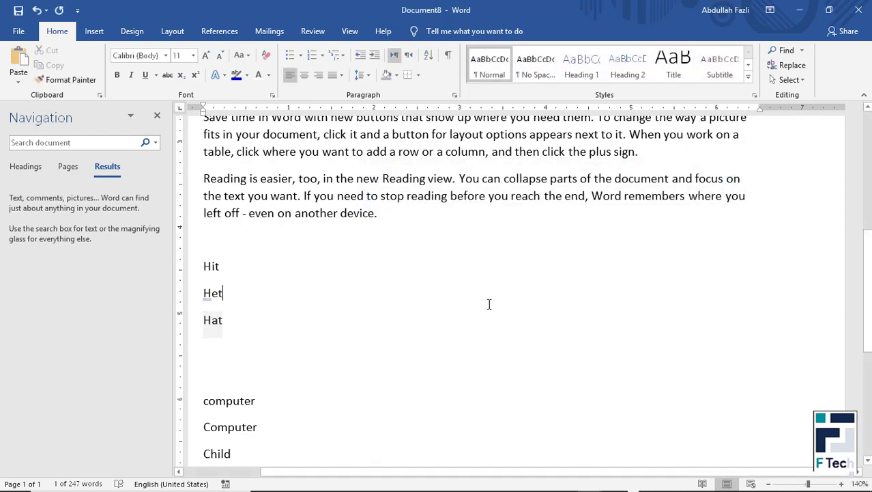
Type Eat, Ate and Eaten on separate new lines below Children.
scroll(487, 305, down, 3)
click(482, 324)
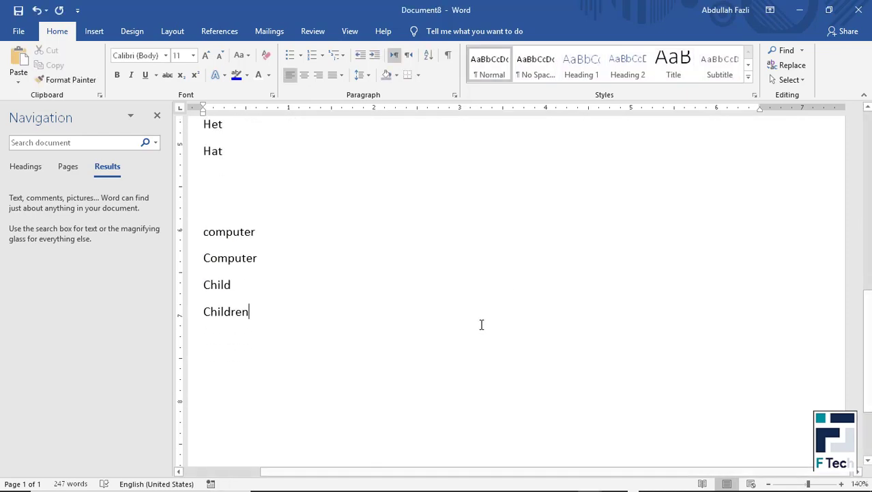
key(Return)
key(Return)
text(Ate)
key(Return)
text(a)
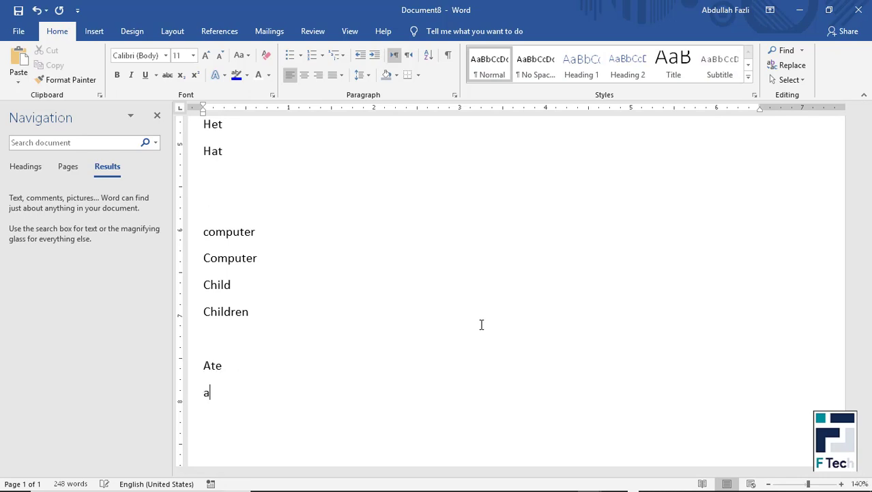
key(BackSpace)
key(BackSpace)
key(BackSpace)
key(BackSpace)
text(e)
text(at)
key(Return)
text(ate)
key(Return)
text(eaten)
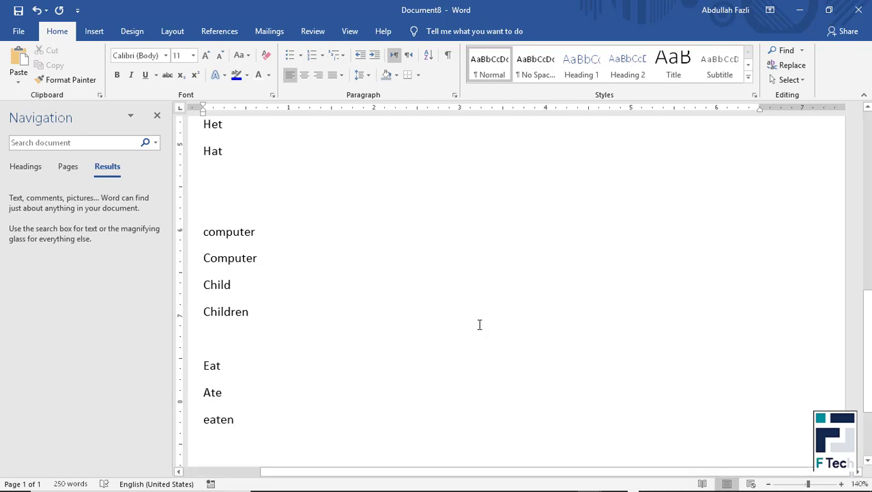
key(Return)
Select the Eat, Ate and Eaten lines, then deselect them.
drag(208, 368, 224, 378)
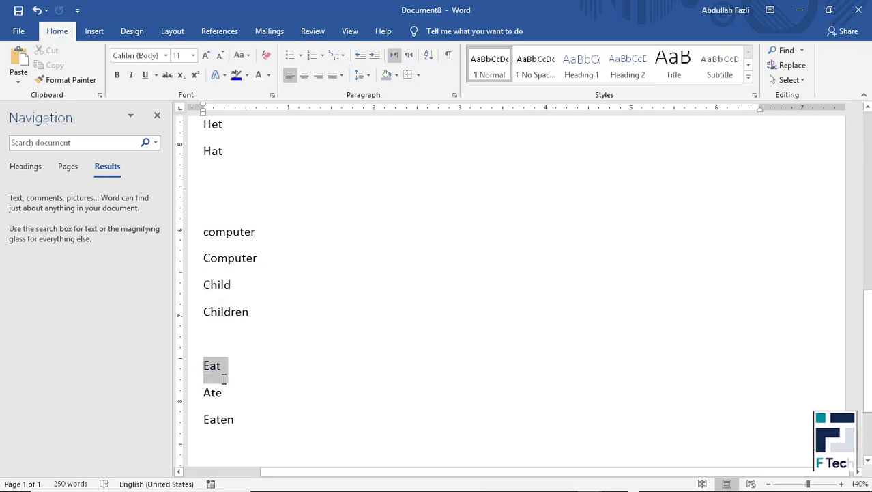
click(252, 417)
shift+click(205, 360)
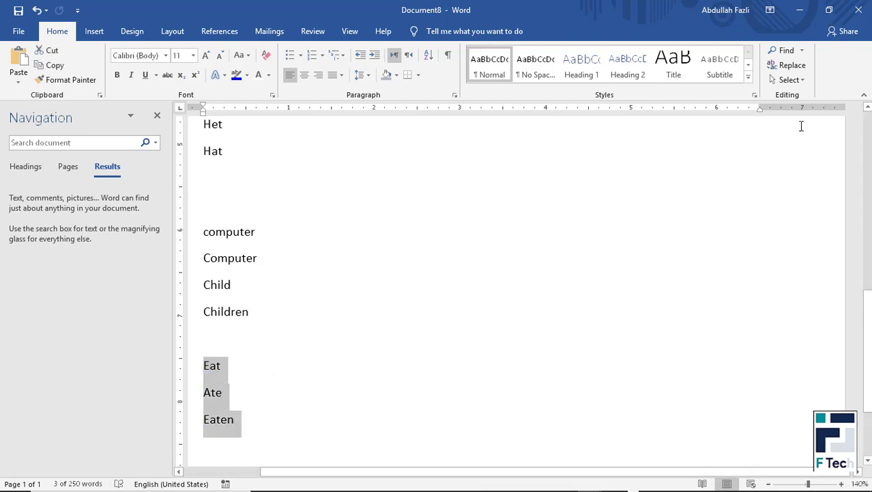
click(697, 257)
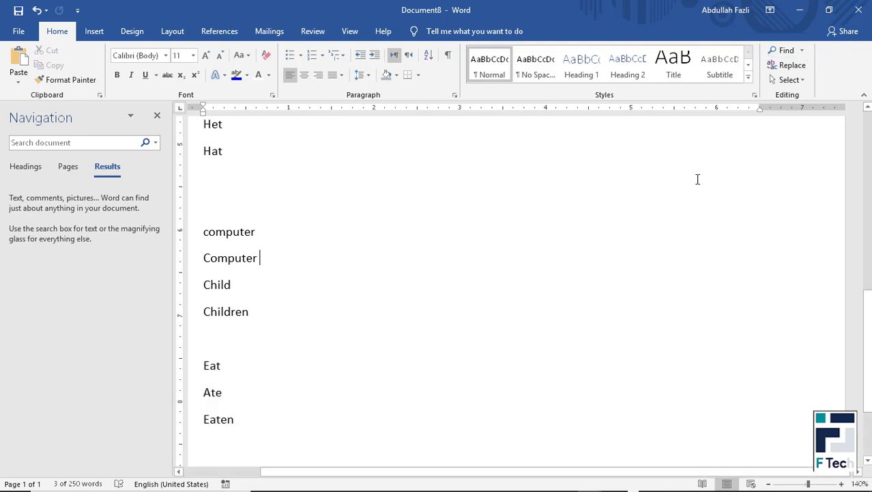
click(786, 50)
In Advanced Find, search 'eat' with Find all word forms to reach Ate and Eaten, then close.
click(802, 51)
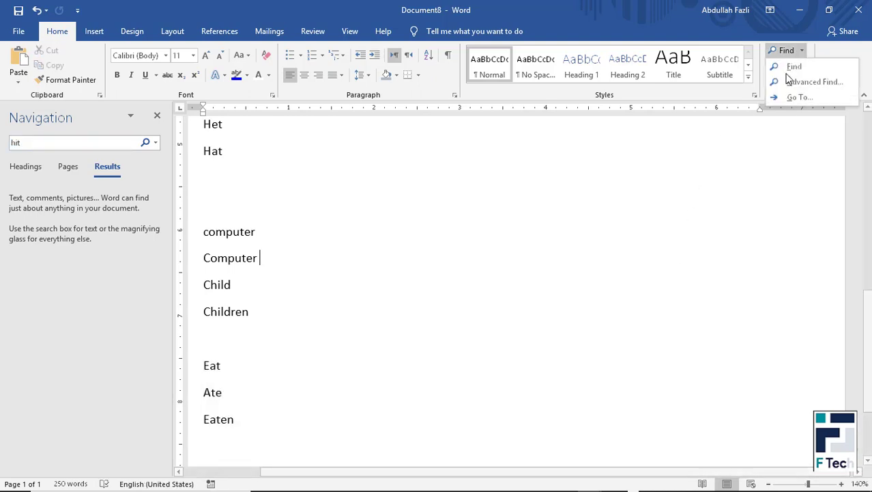
click(796, 80)
text(ea)
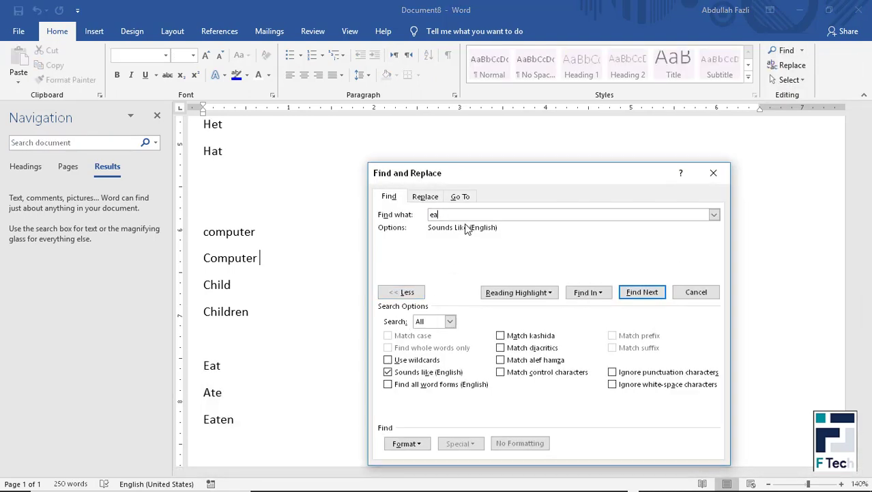
text(t)
click(405, 386)
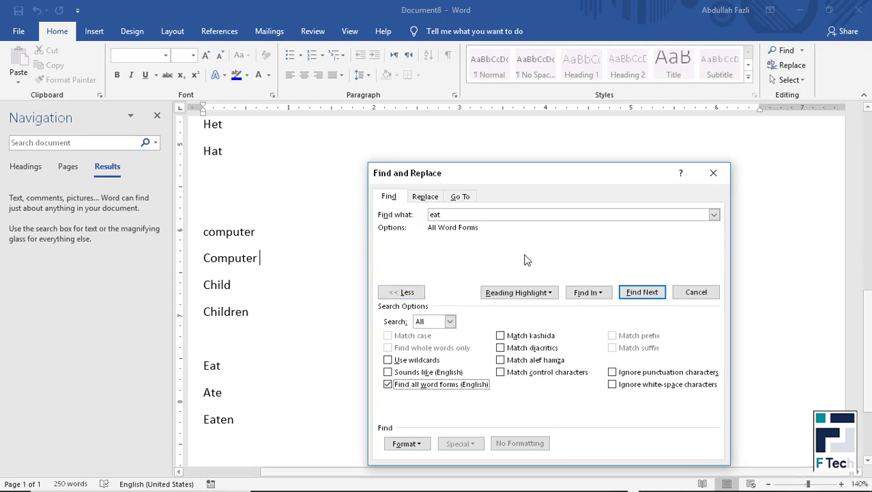
click(634, 297)
click(634, 302)
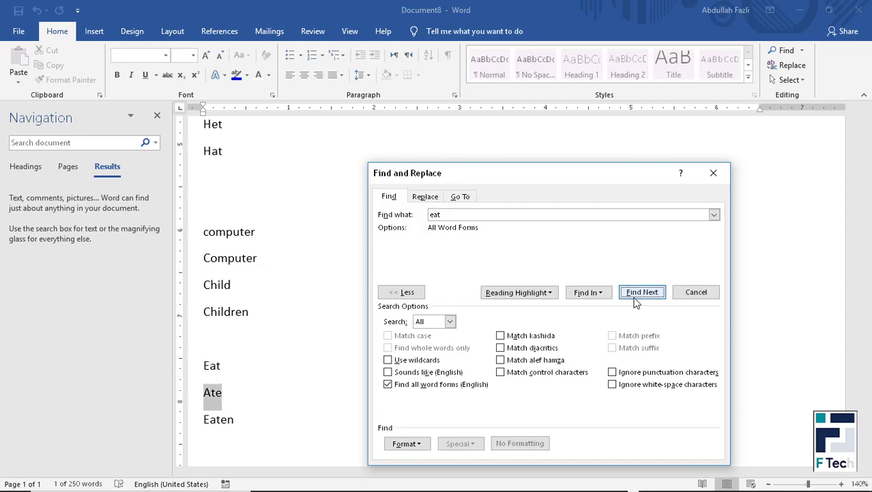
click(635, 302)
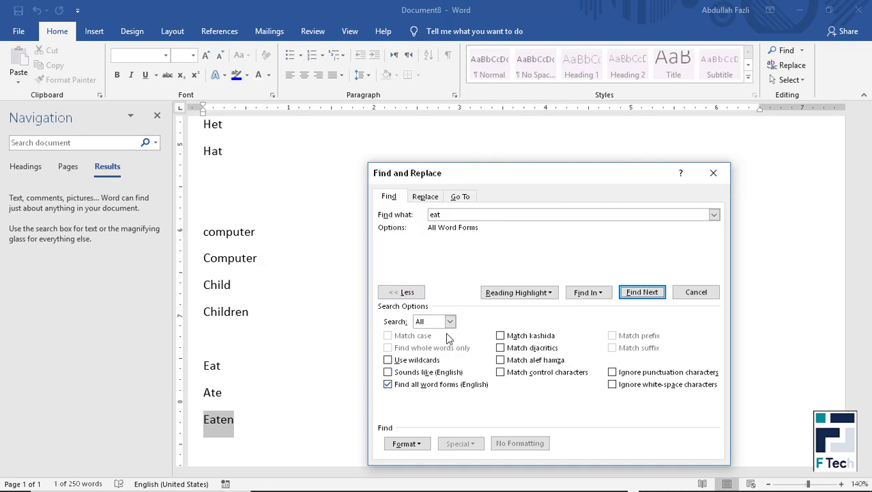
click(425, 385)
click(714, 173)
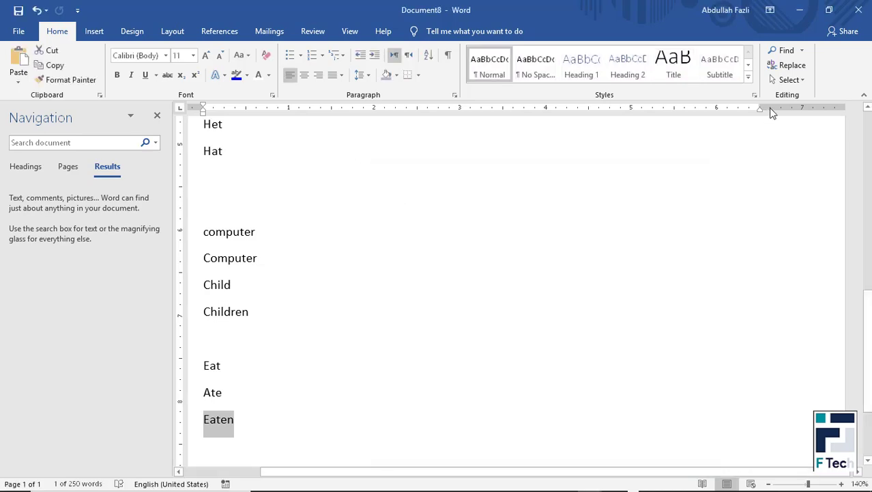
Search the text for 'document' with word-form matching turned off.
click(788, 64)
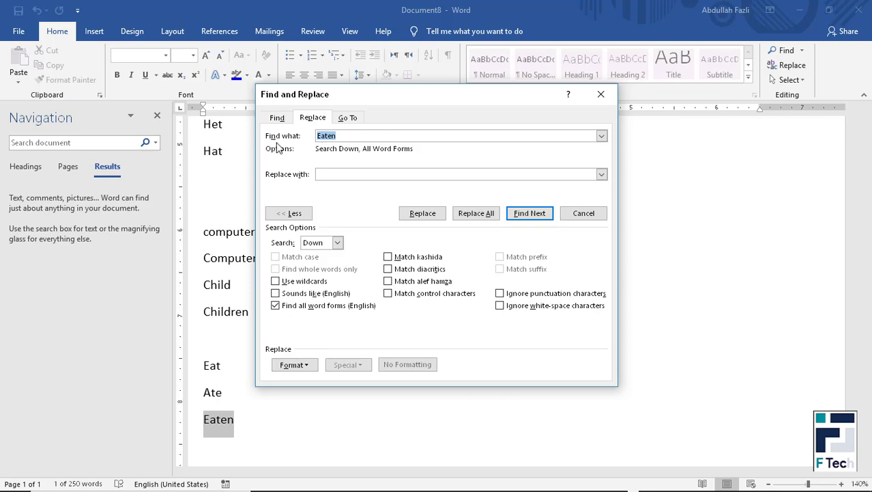
text(document)
key(Return)
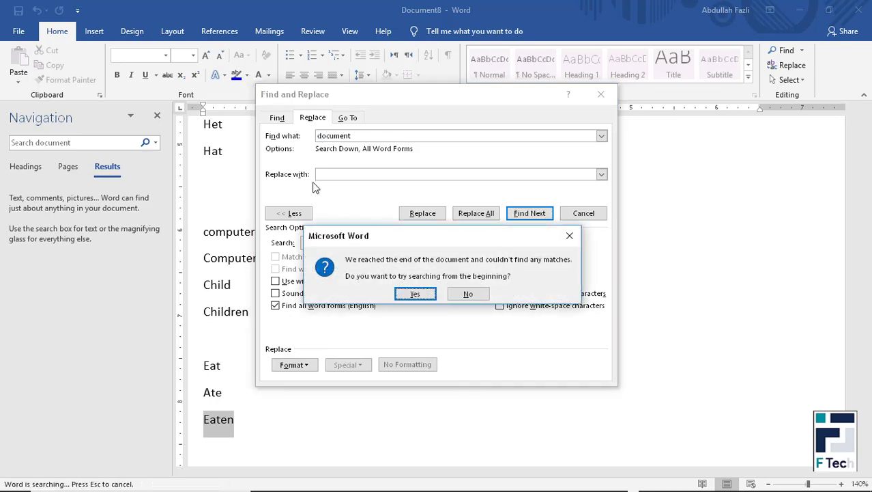
key(Return)
click(312, 364)
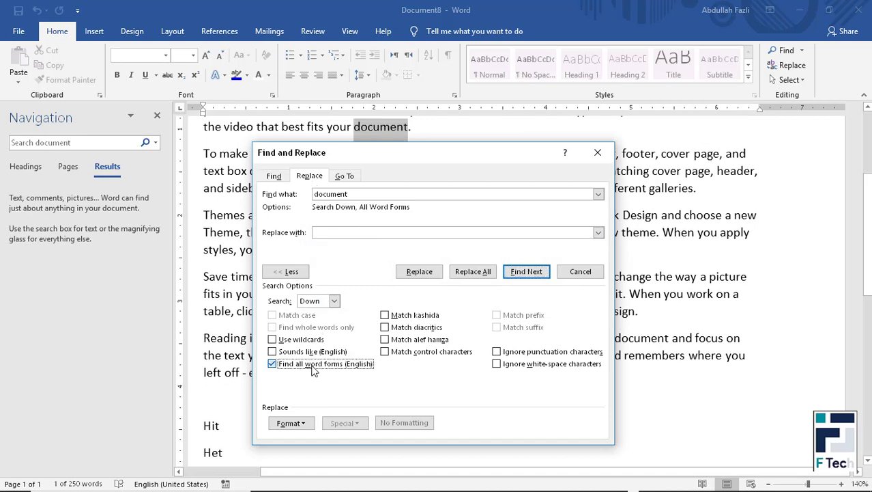
click(522, 273)
drag(438, 177, 514, 205)
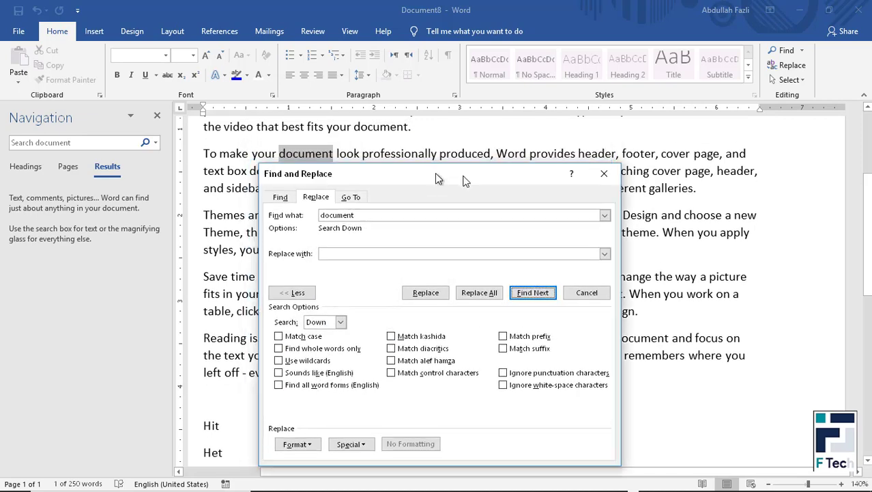
click(486, 245)
text(my document)
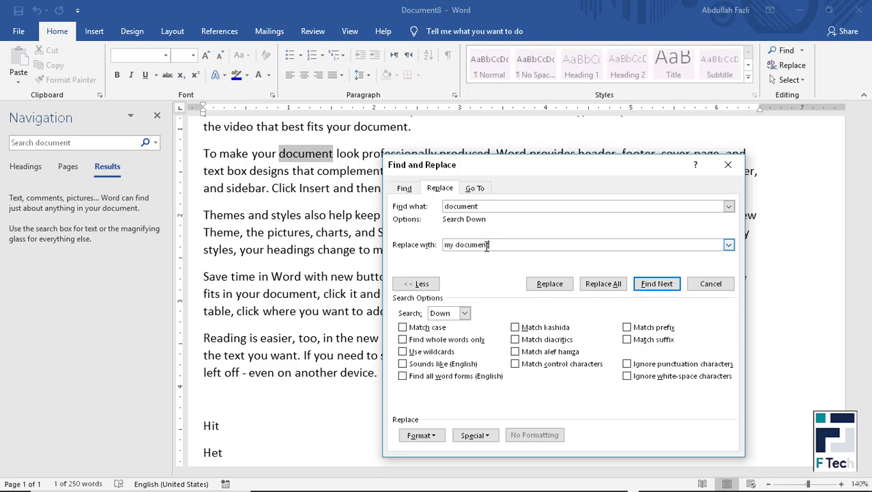
key(Return)
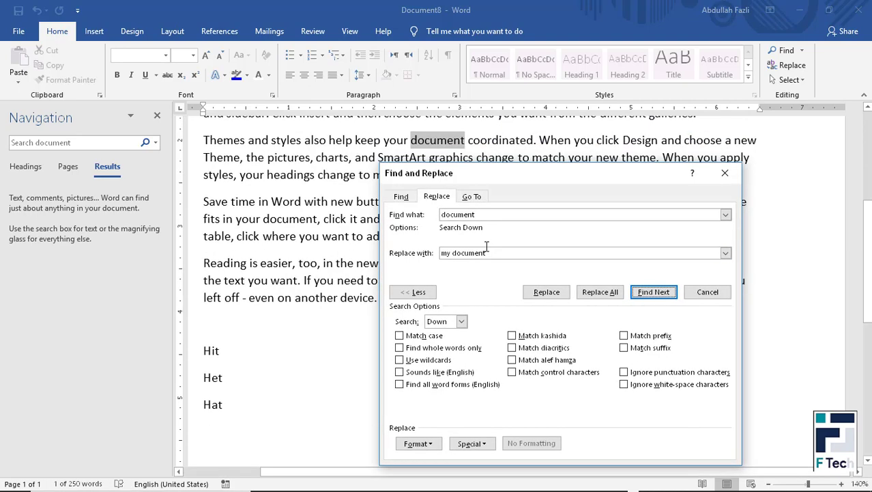
Replace all 5 occurrences of 'document' with 'my document'.
click(582, 298)
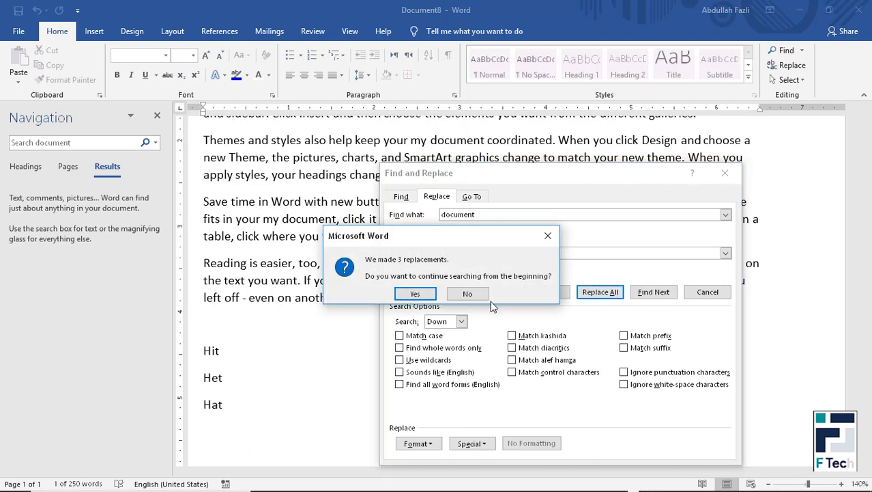
click(424, 299)
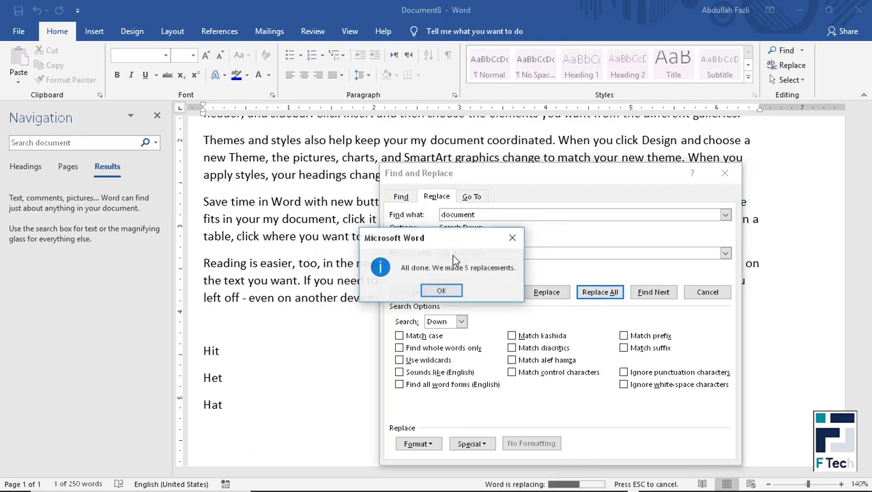
click(442, 289)
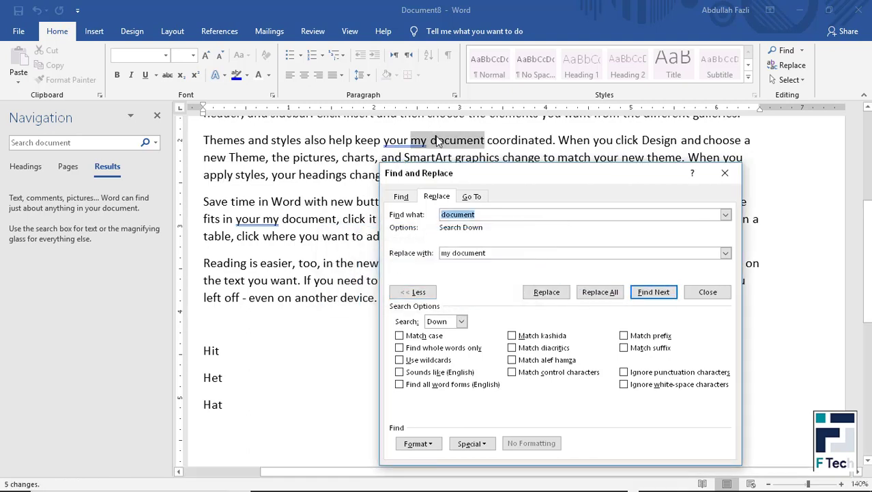
drag(451, 172, 481, 149)
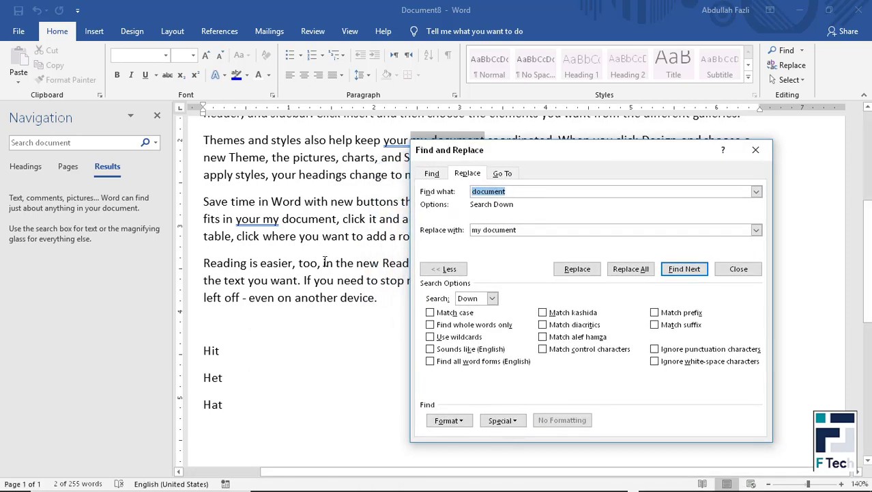
Check the 'my document' edits, then close Find and Replace after viewing its Go To tab.
drag(590, 151, 501, 340)
scroll(519, 287, up, 2)
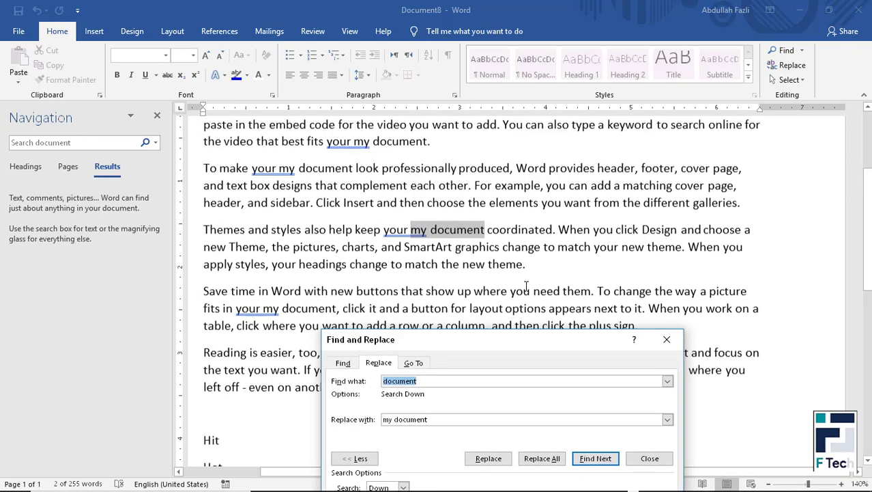
scroll(478, 273, up, 3)
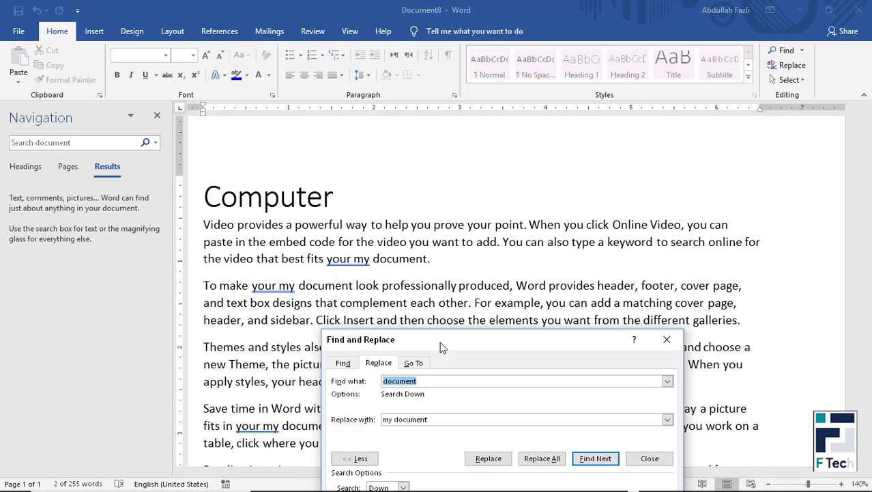
drag(439, 341, 469, 189)
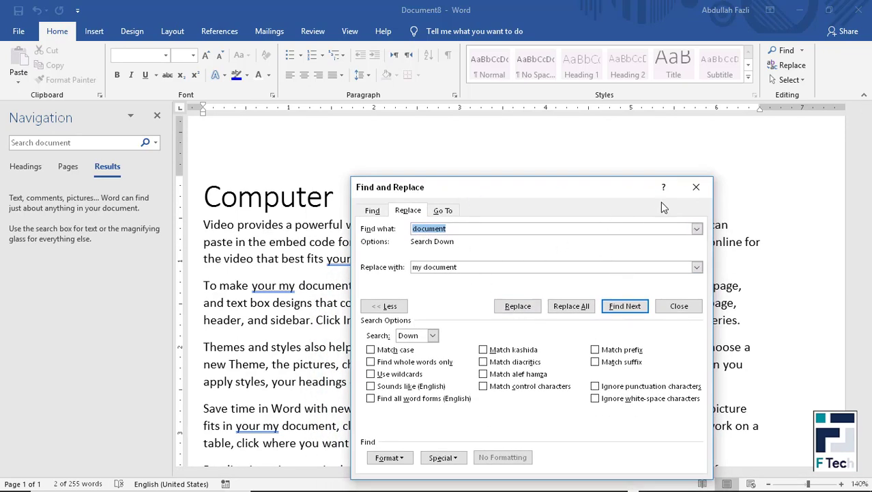
click(696, 186)
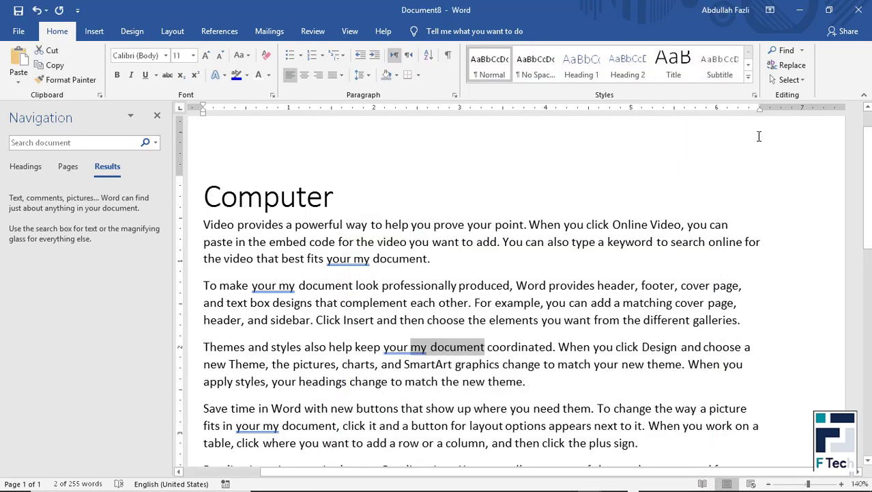
click(792, 65)
click(440, 62)
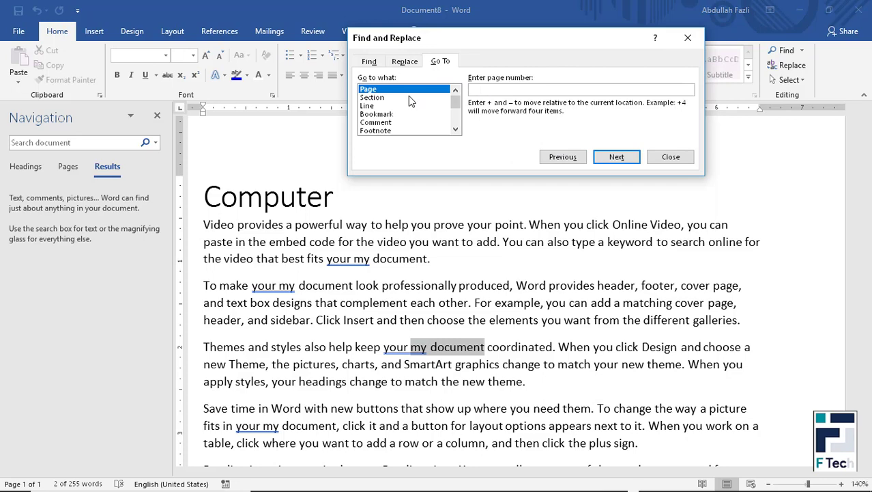
click(671, 156)
Add page breaks with filler text like 'sadfasdfas' on pages 2 and 3, then open Go To.
scroll(592, 301, down, 5)
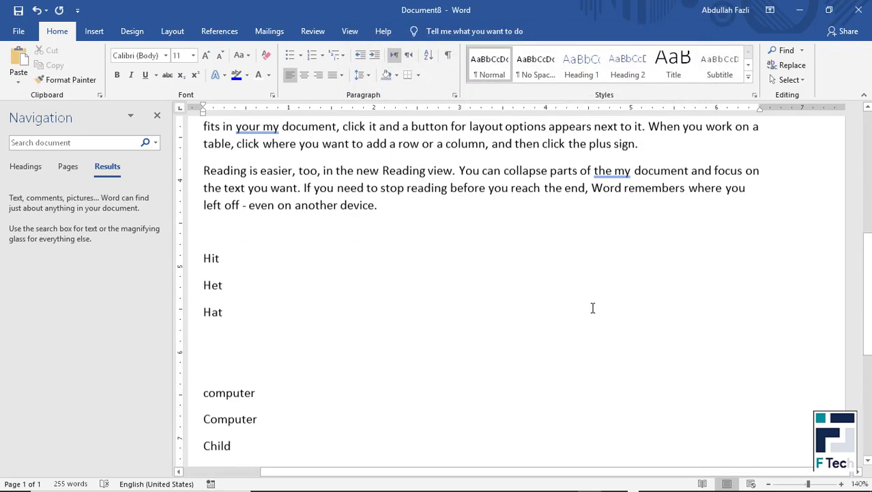
scroll(584, 316, down, 5)
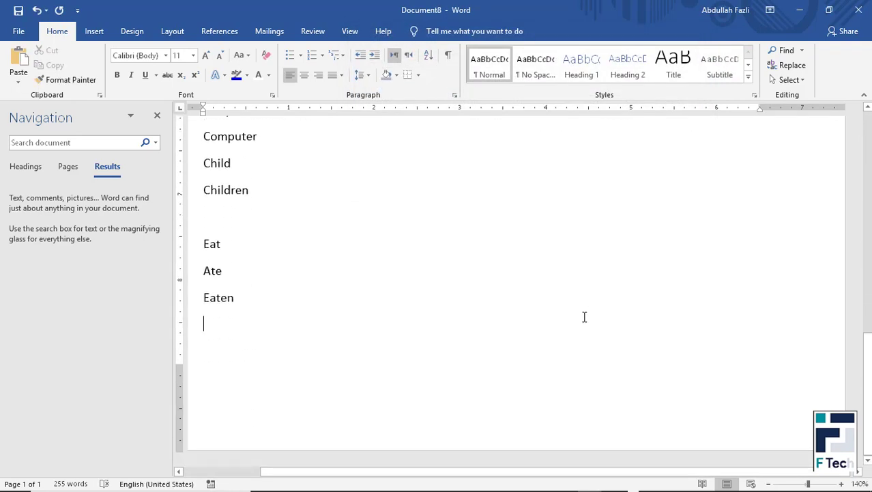
key(ctrl+Return)
text(sadfasdfasadfas)
key(Return)
text(df)
key(Return)
text(asdf)
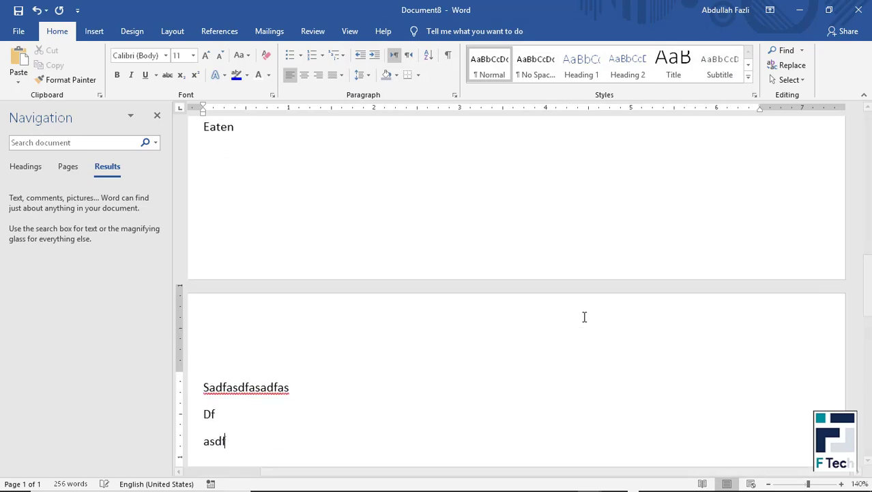
text( asdf asdf)
key(ctrl+Return)
text(sadfasdfa)
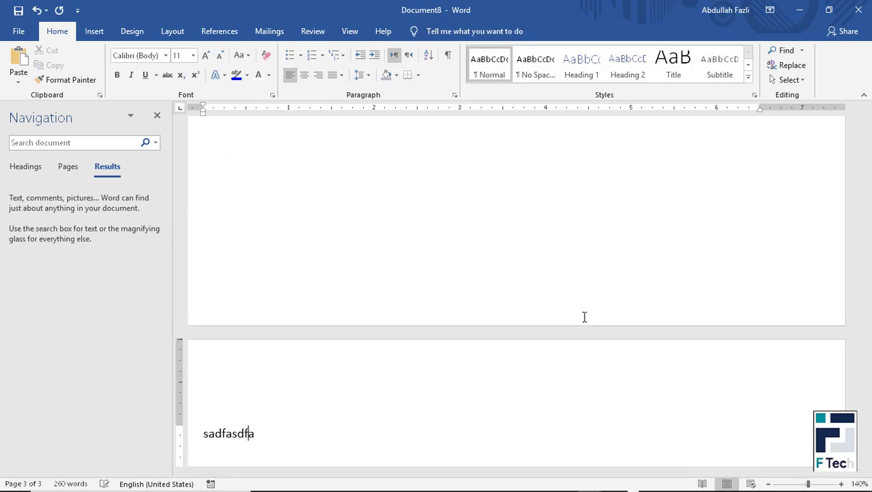
text(s f asdf asd fsadf)
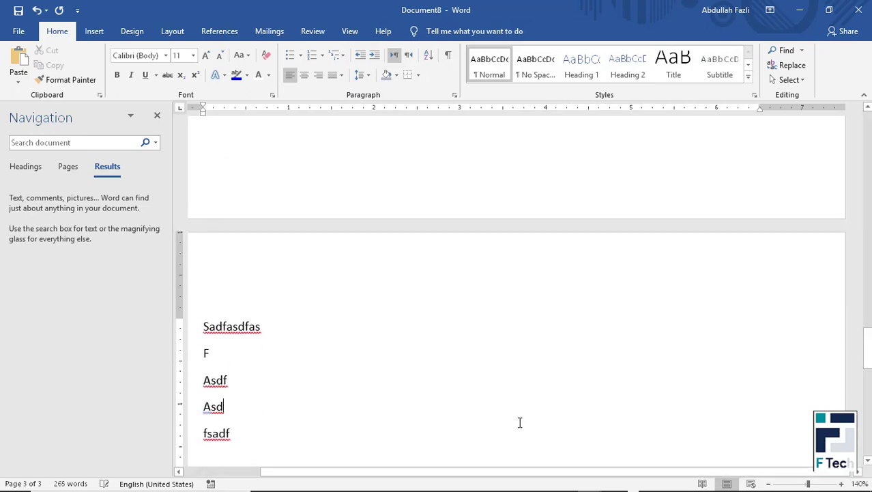
click(801, 52)
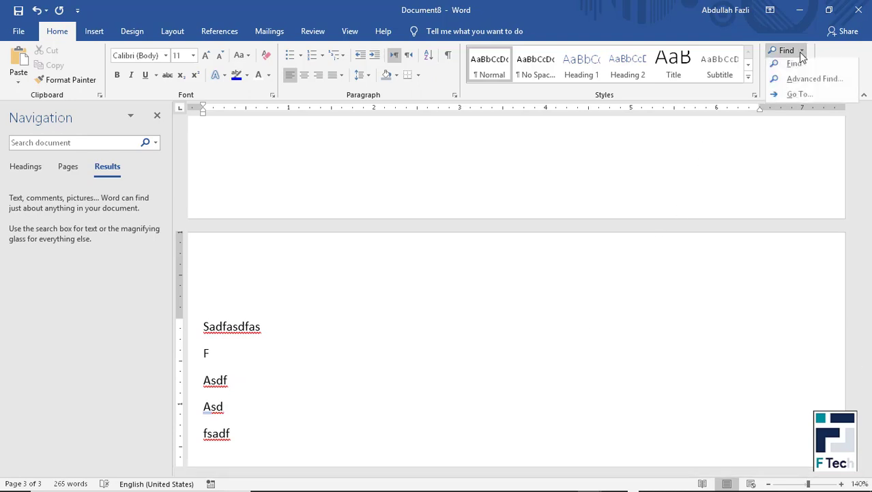
click(795, 94)
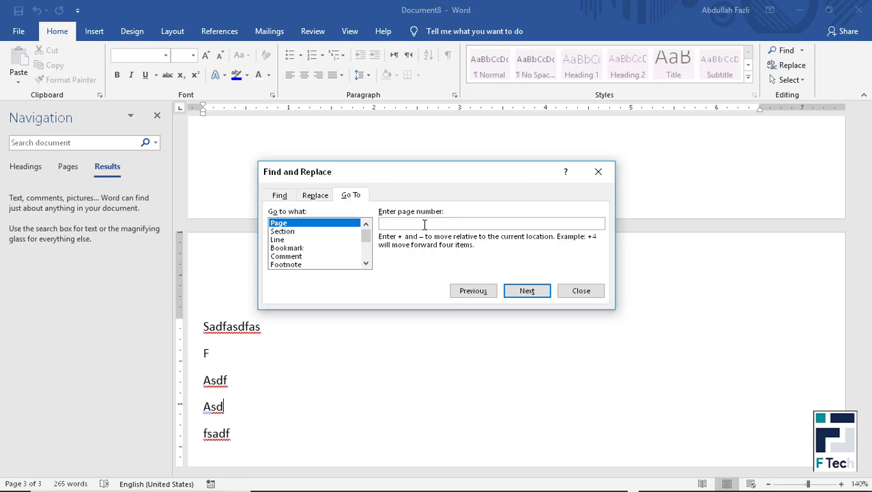
Go to page 1, then switch Go To to Line and jump to line 5, then close it.
text(1)
key(Return)
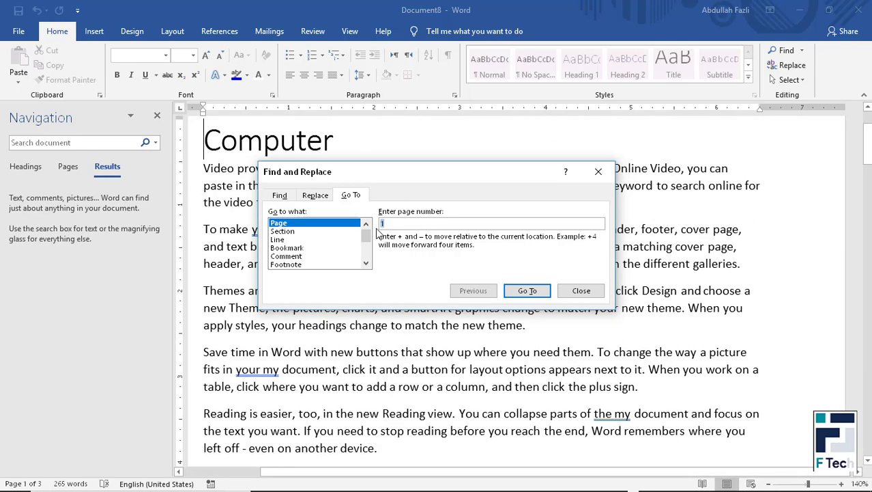
click(333, 232)
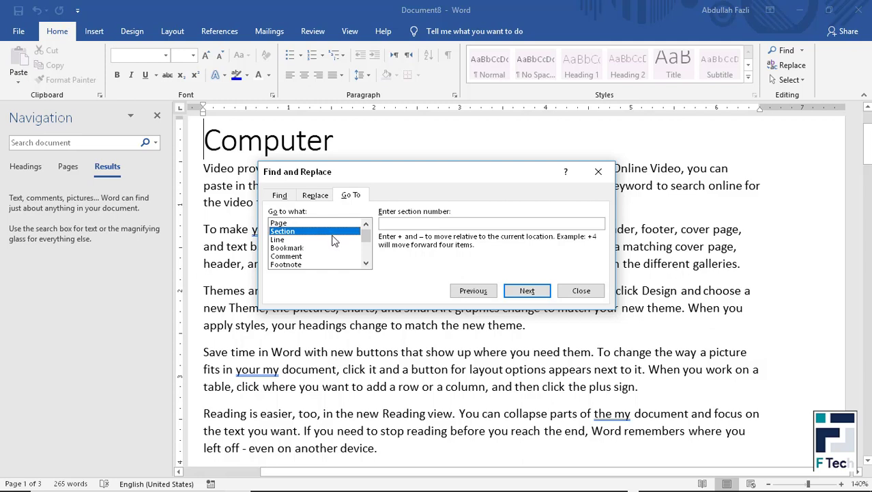
click(325, 239)
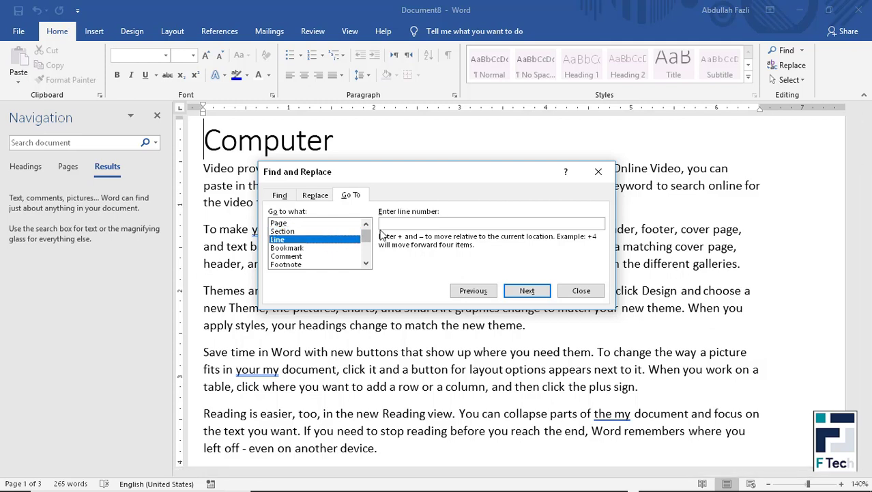
click(396, 223)
text(5)
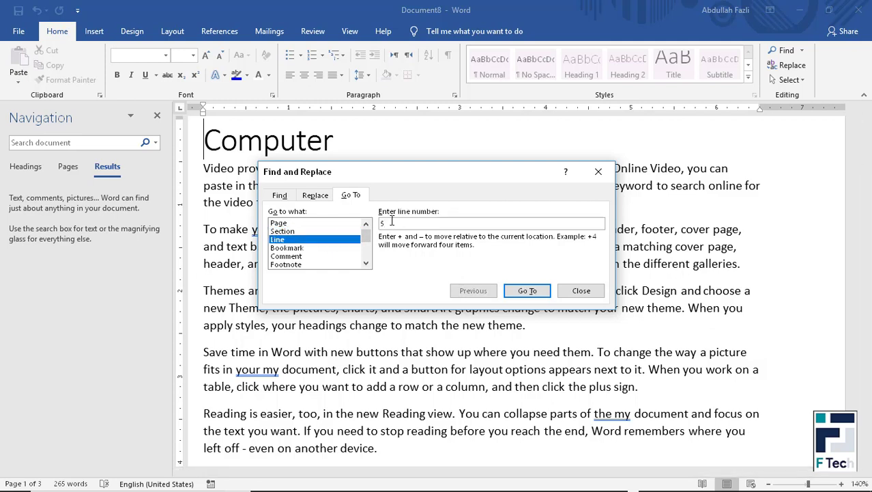
key(Return)
drag(394, 185, 410, 273)
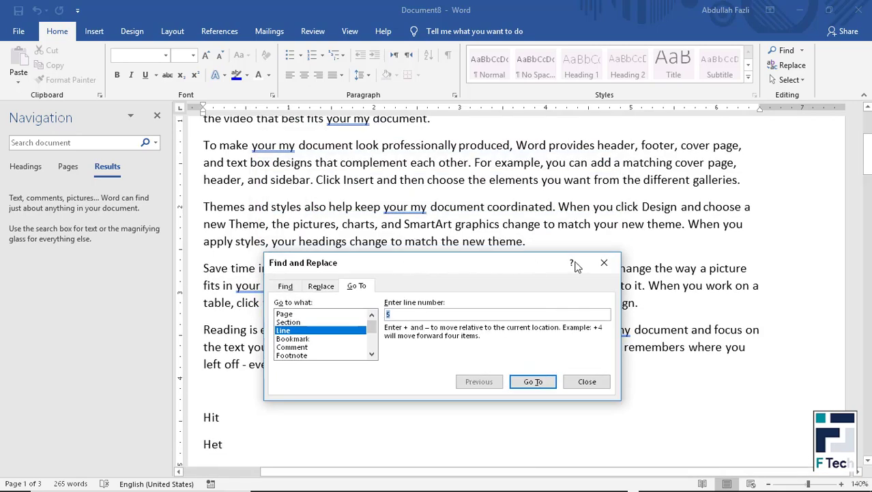
click(588, 263)
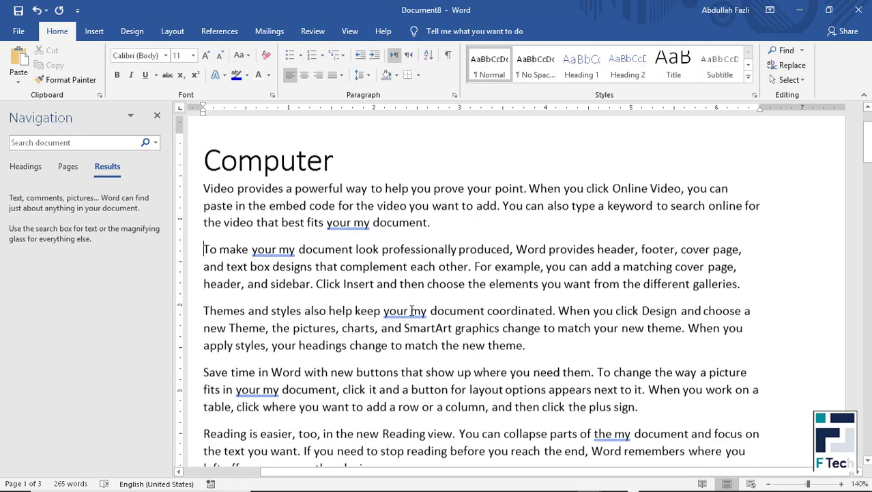
Create a new blank document and generate five sample paragraphs with =rand().
scroll(377, 297, down, 1)
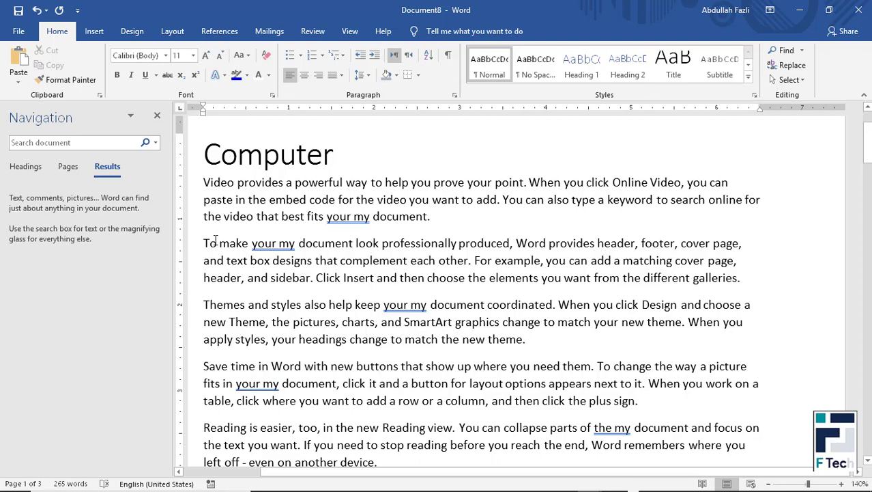
text(asdfasdf)
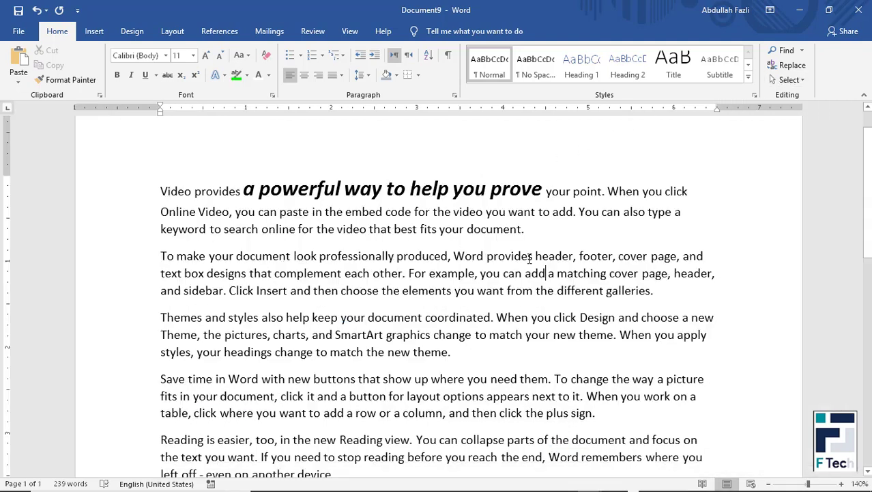
key(ctrl+n)
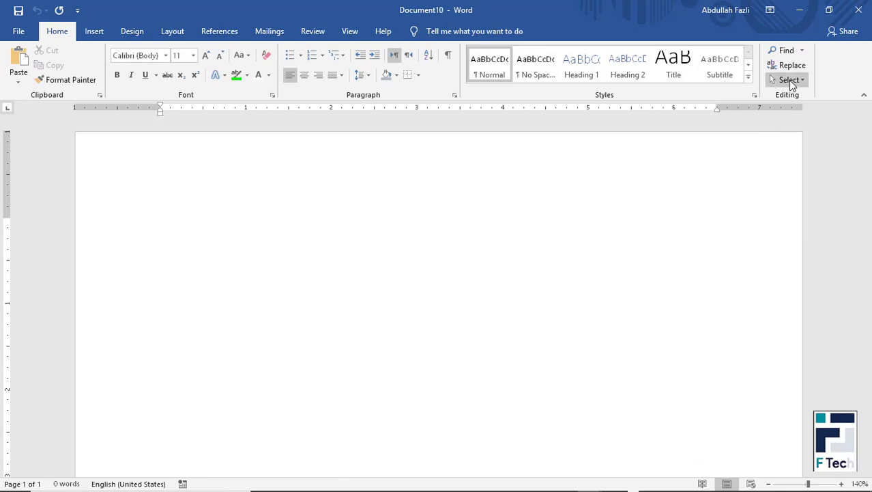
click(790, 80)
click(778, 96)
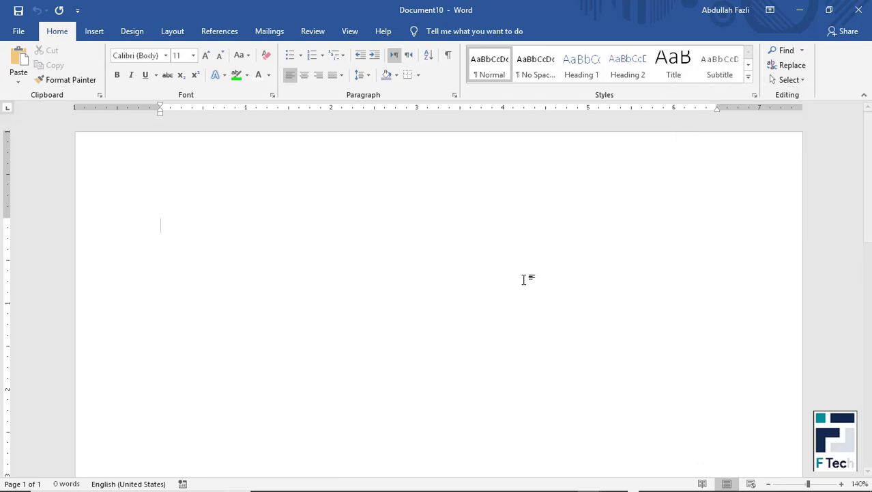
text(=rand()
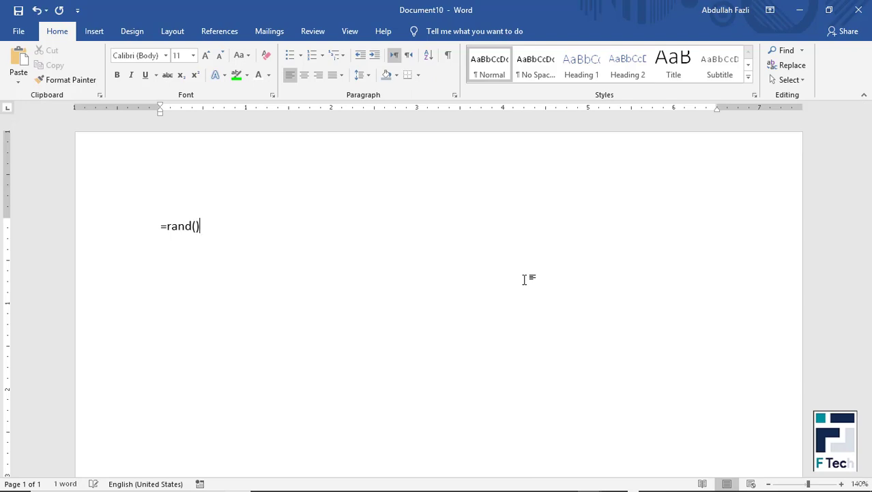
key(Return)
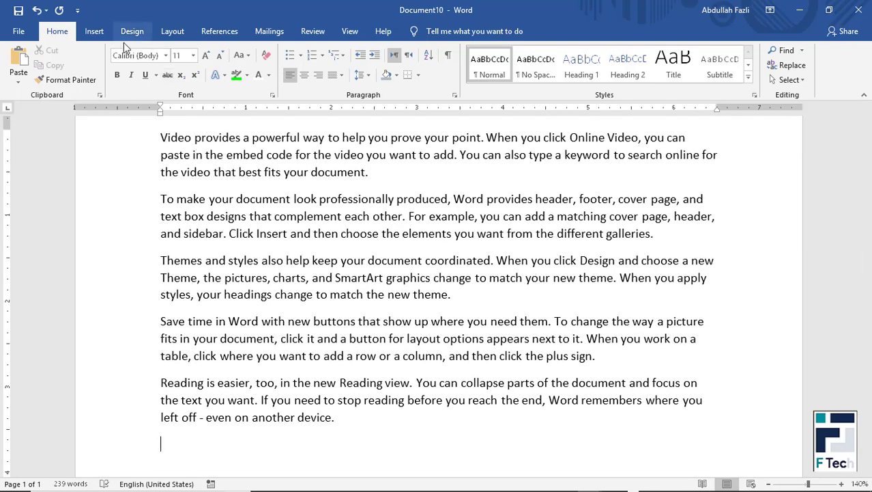
Draw a rectangle shape over the words 'that best' in the first paragraph.
click(95, 32)
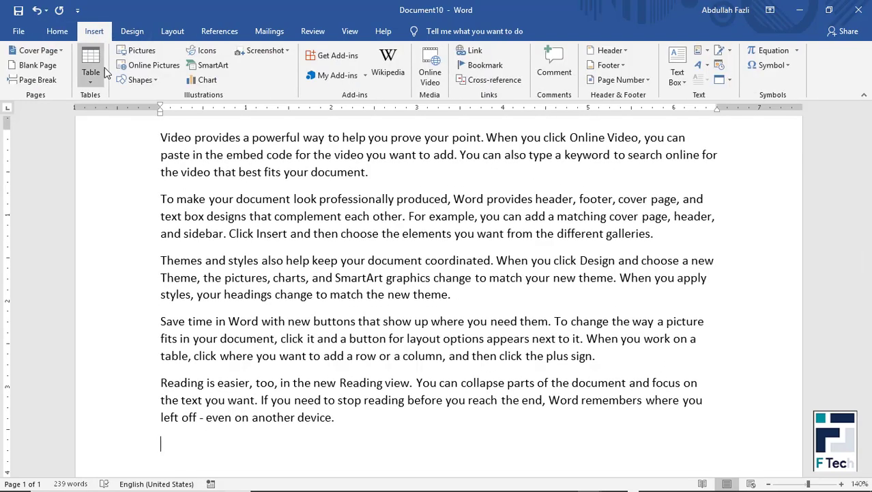
click(140, 80)
click(160, 109)
drag(215, 157, 265, 197)
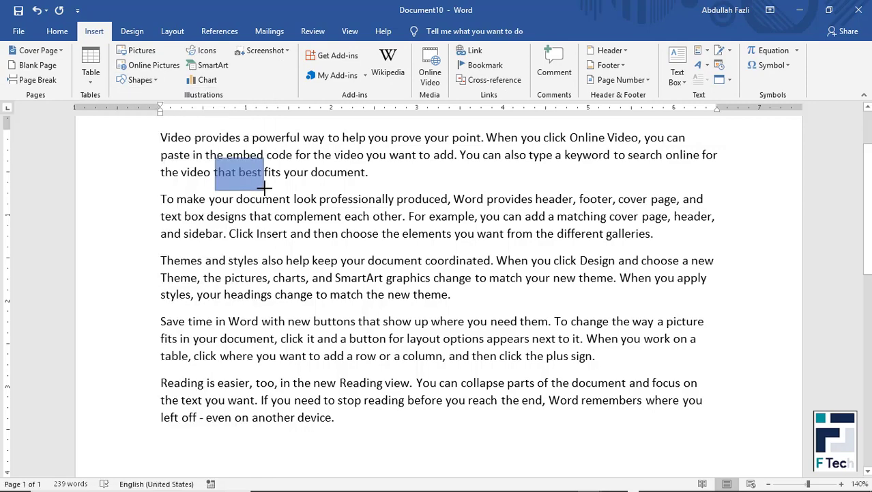
click(419, 234)
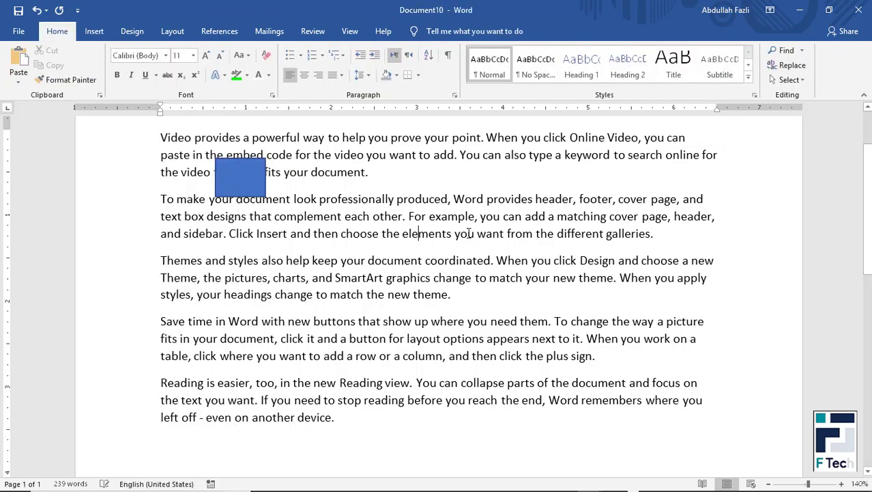
Select the entire document, then clear the selection.
click(778, 80)
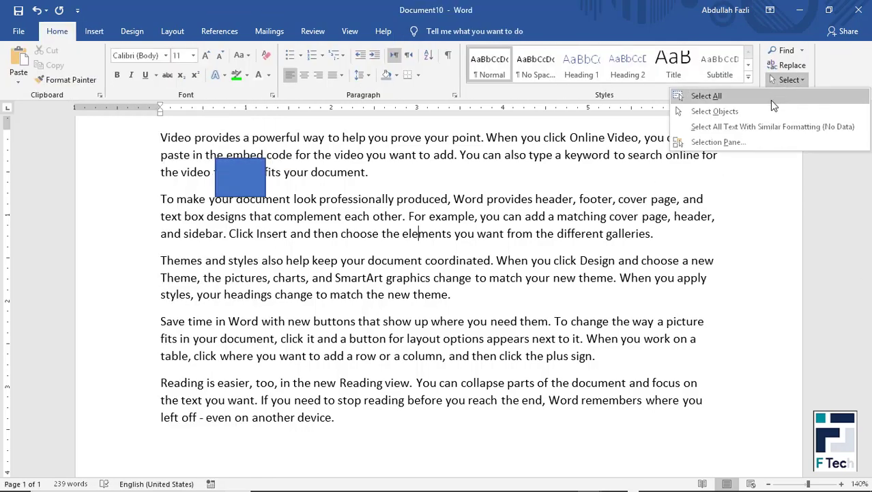
click(770, 100)
scroll(409, 209, up, 3)
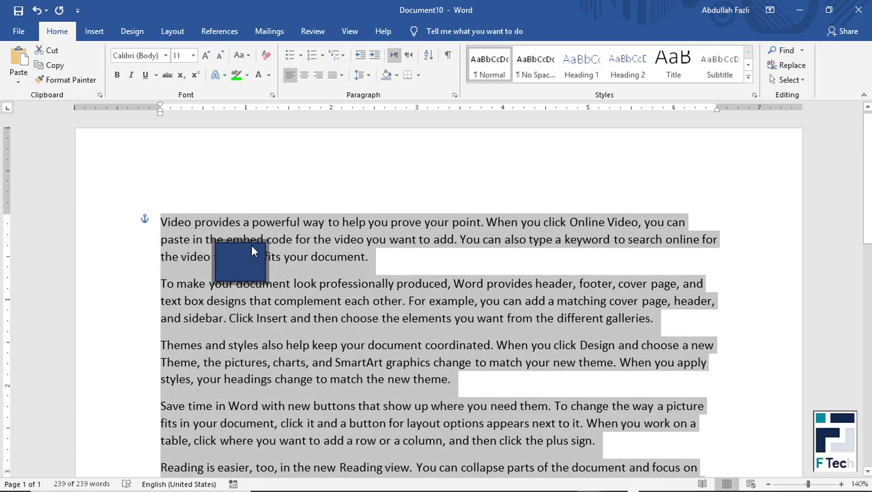
scroll(583, 273, down, 3)
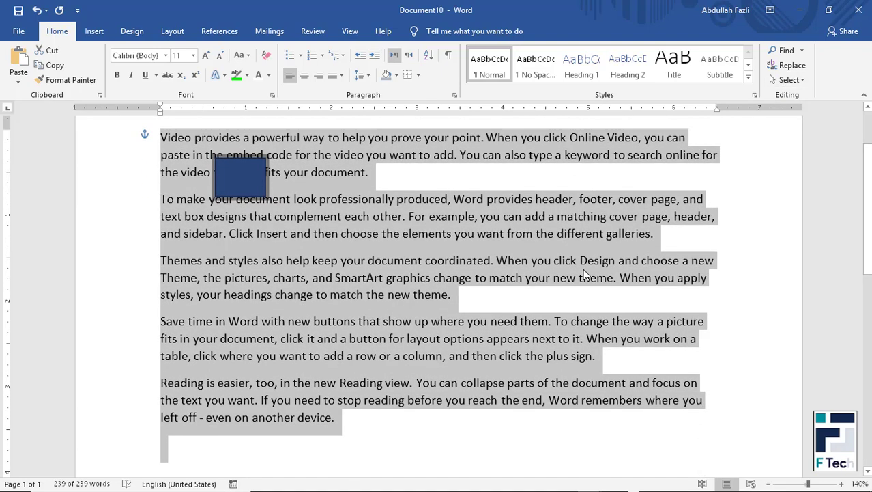
click(583, 274)
click(792, 80)
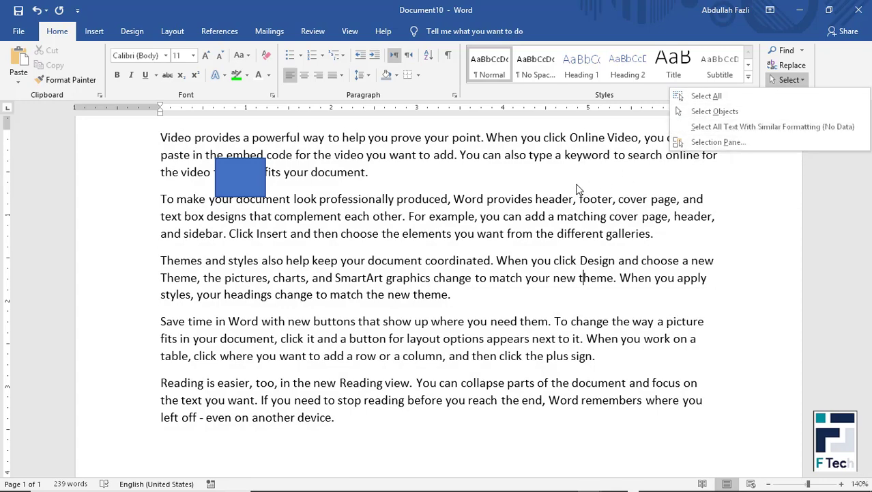
click(575, 188)
scroll(624, 193, up, 3)
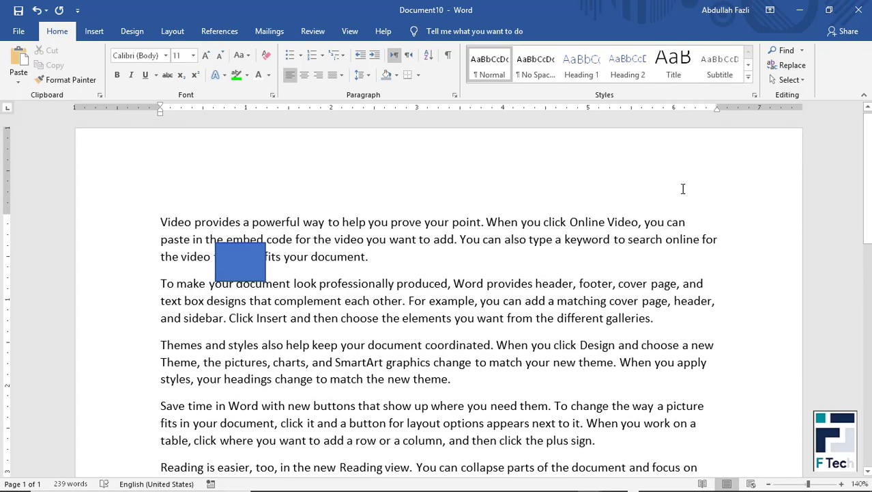
Switch to Select Objects mode and select the blue rectangle over the first paragraph.
click(792, 80)
click(753, 115)
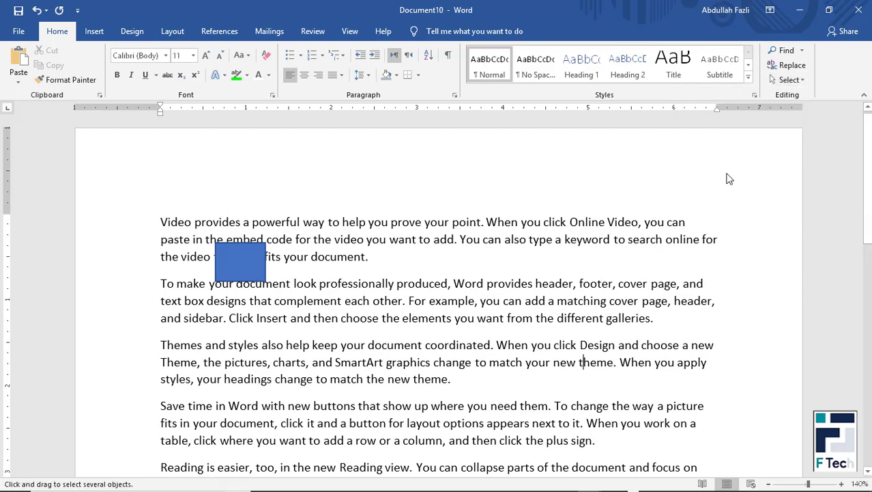
drag(729, 200, 135, 486)
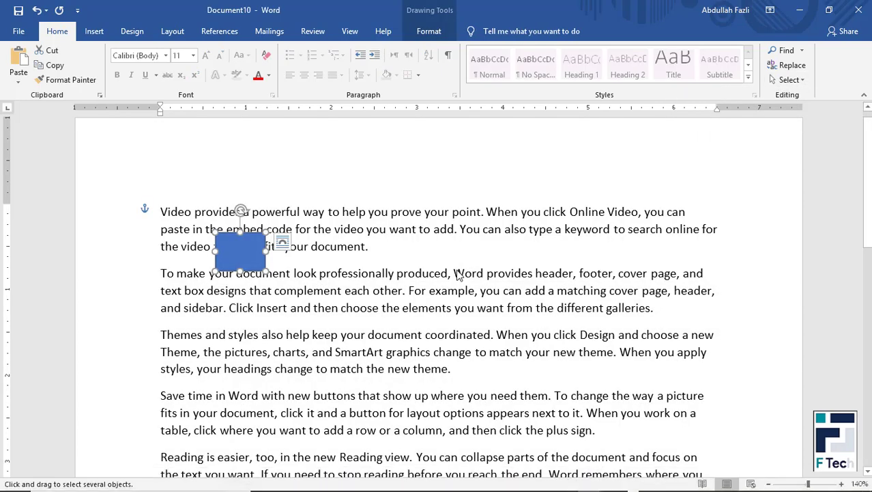
click(414, 255)
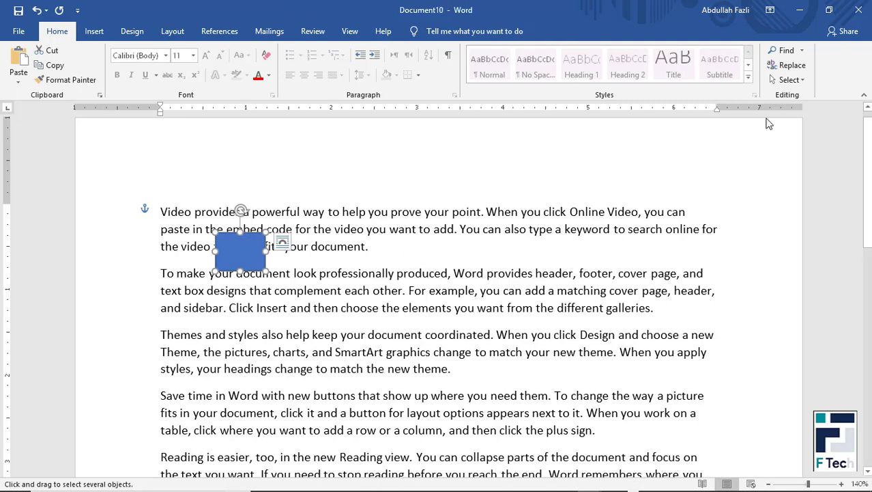
click(791, 79)
click(771, 112)
click(790, 79)
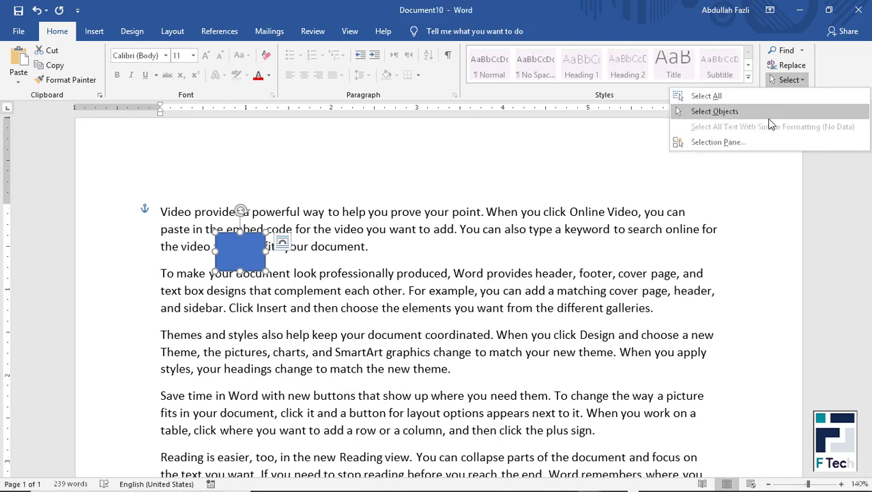
click(605, 213)
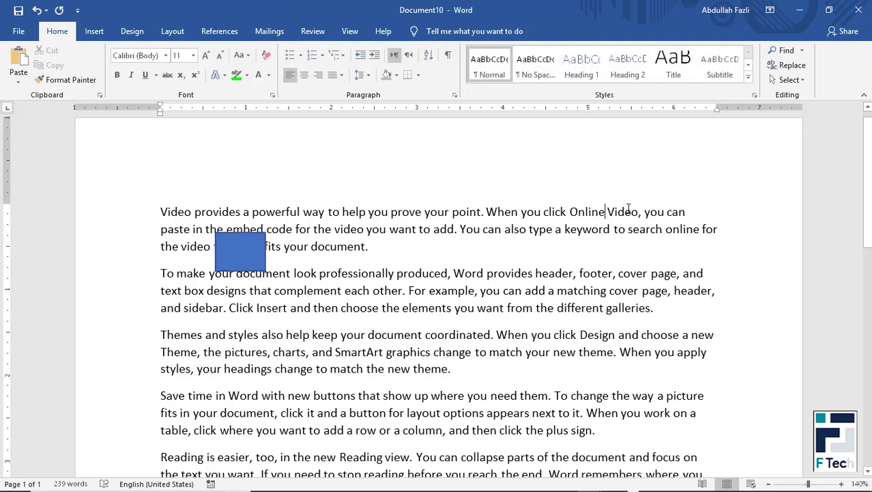
click(252, 254)
Delete the rectangle and make 'provides a powerful way to help you prove' bold italic.
key(Delete)
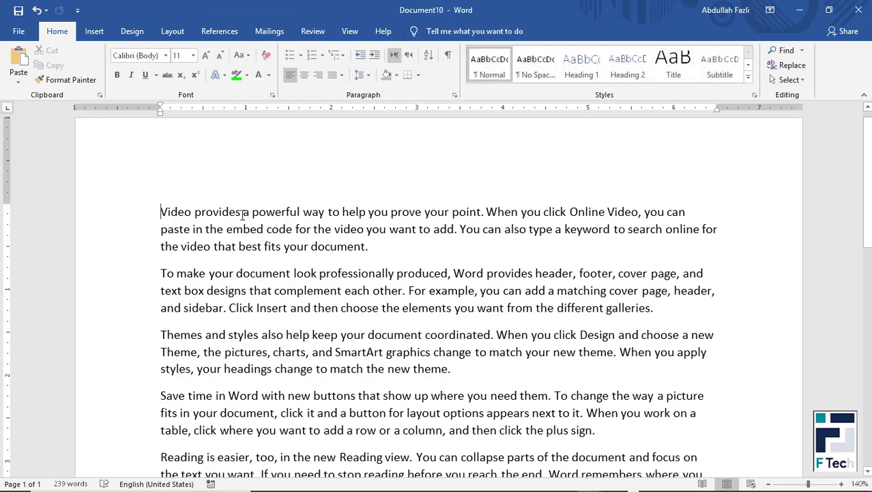
drag(242, 213, 424, 213)
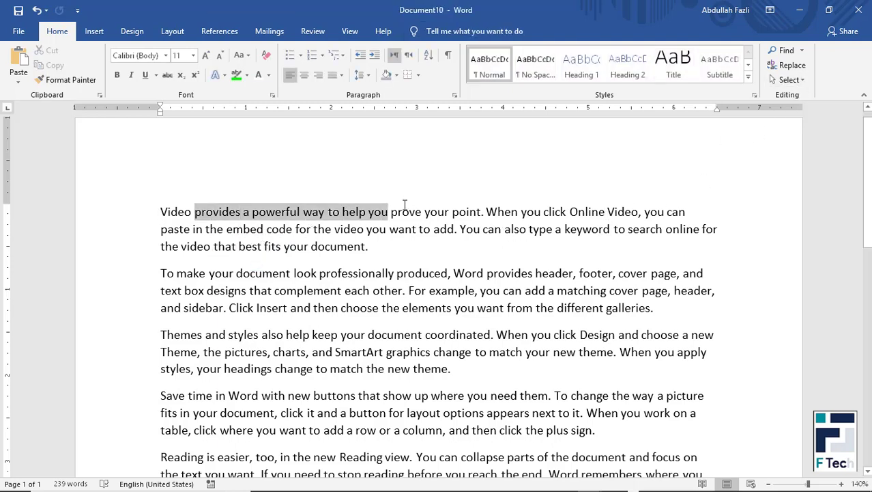
click(117, 75)
click(116, 75)
click(117, 74)
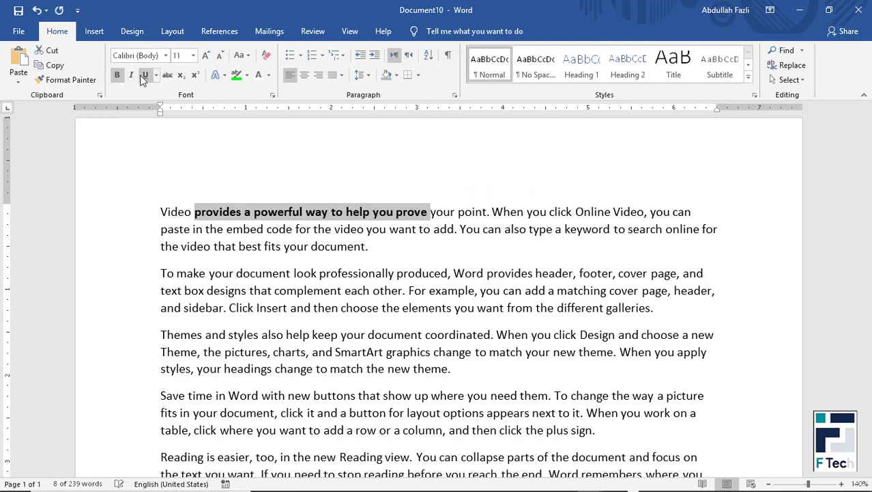
click(131, 74)
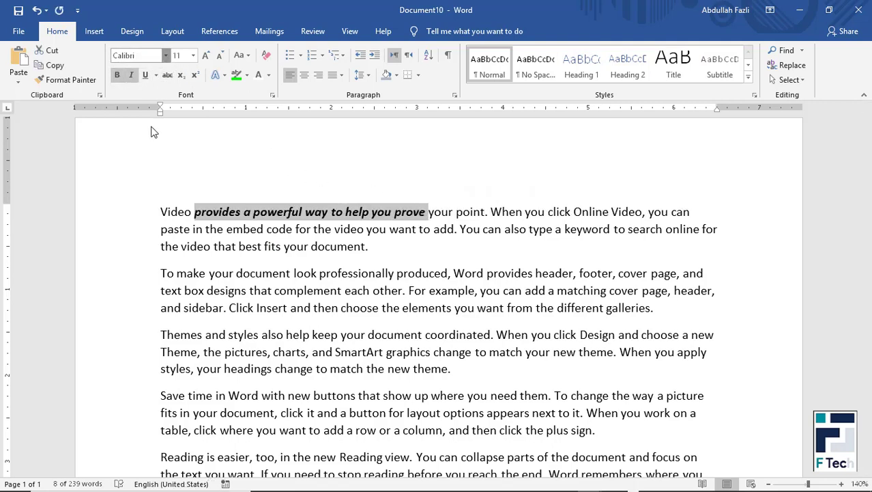
Set the phrase to Times New Roman 16 pt, then select 'a powerful' within it.
click(165, 55)
click(157, 116)
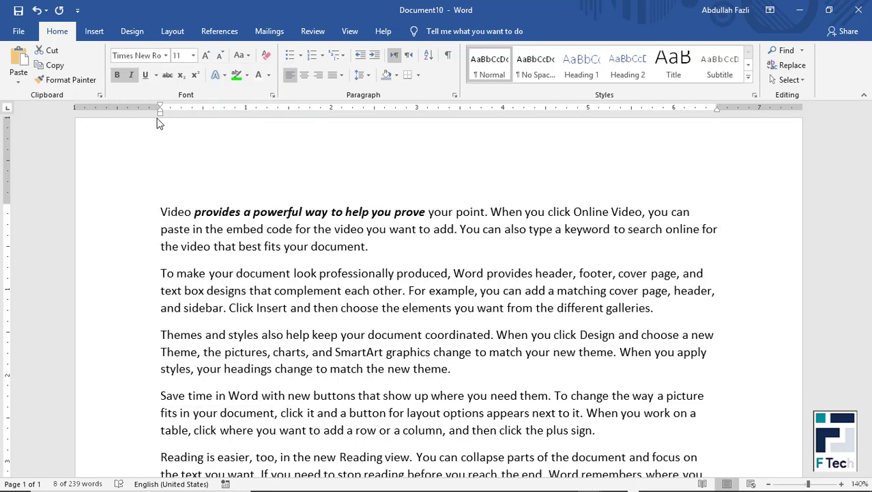
click(207, 57)
click(207, 57)
click(207, 56)
scroll(321, 204, down, 1)
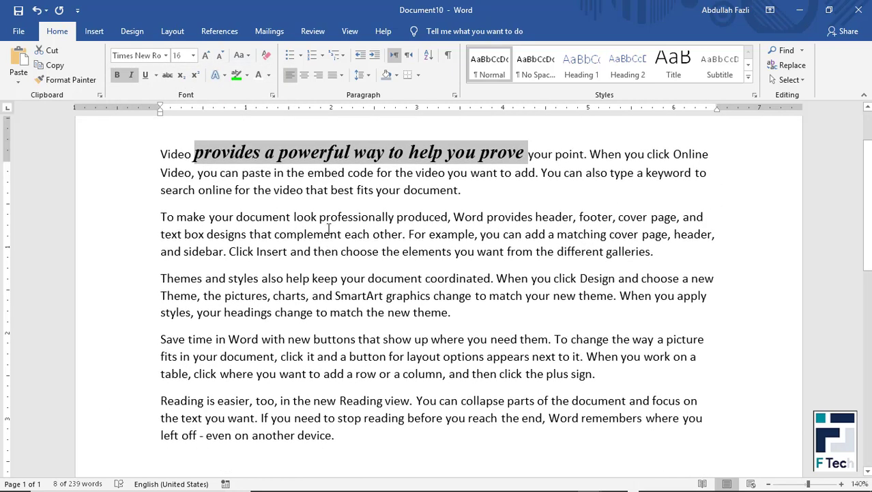
scroll(324, 225, up, 1)
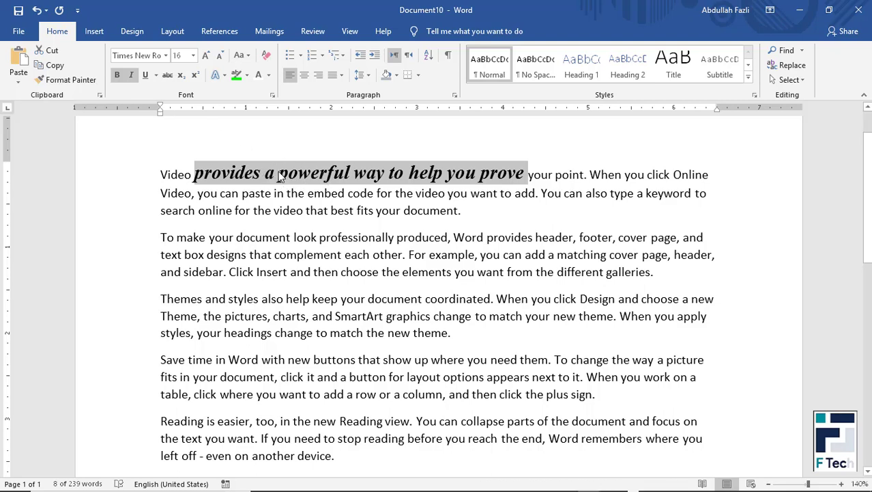
click(280, 176)
drag(265, 175, 353, 174)
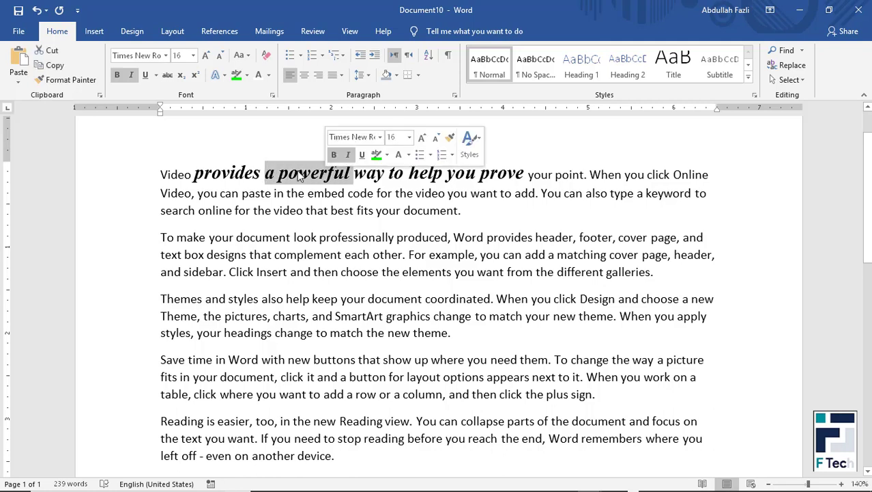
Format-paint the bold italic Times New Roman 16 style onto 'document look professionally' and the third-paragraph phrase.
click(66, 79)
drag(293, 238, 342, 239)
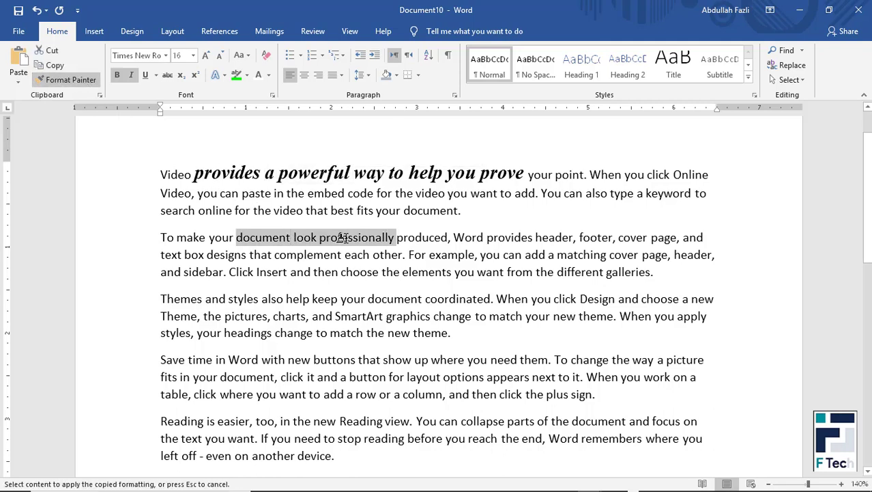
click(66, 79)
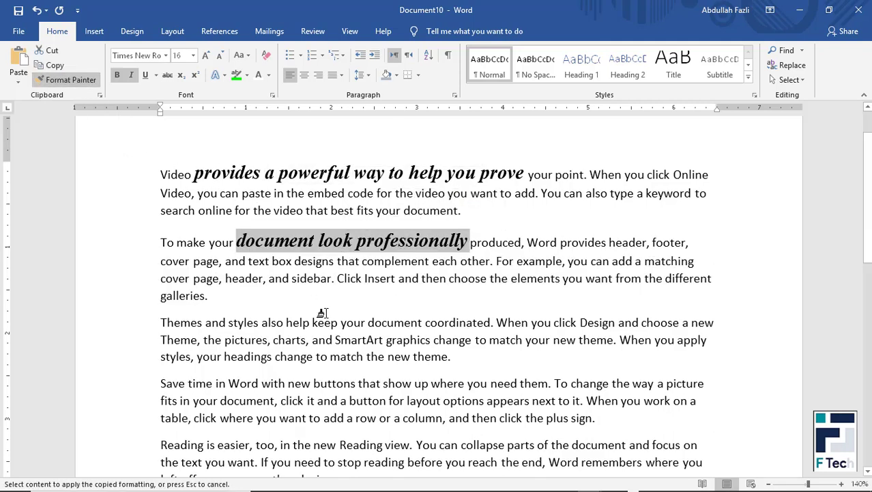
drag(341, 322, 577, 339)
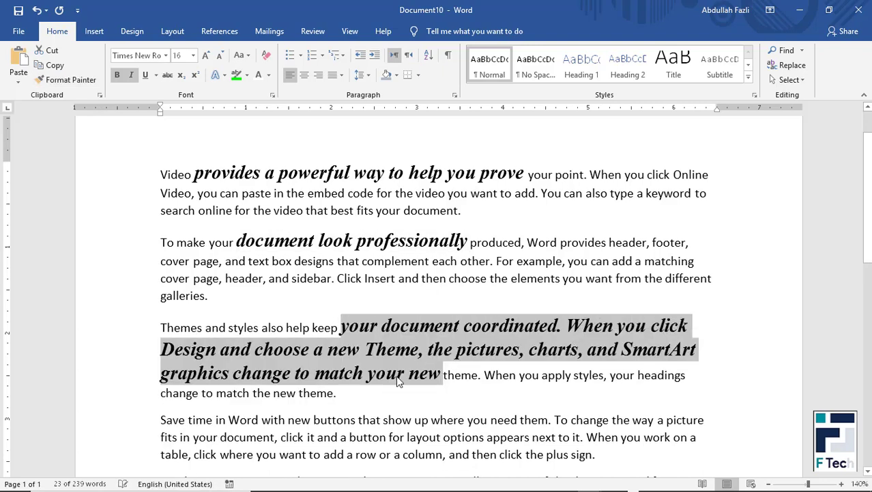
click(410, 344)
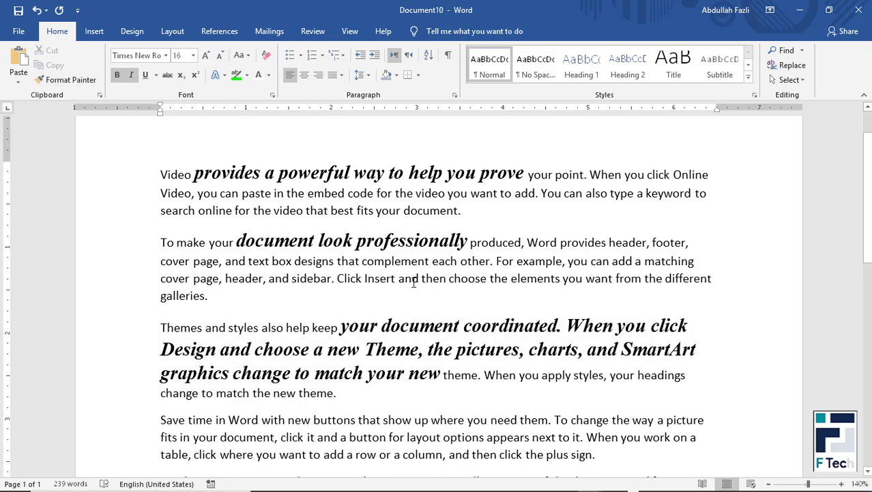
drag(357, 239, 437, 240)
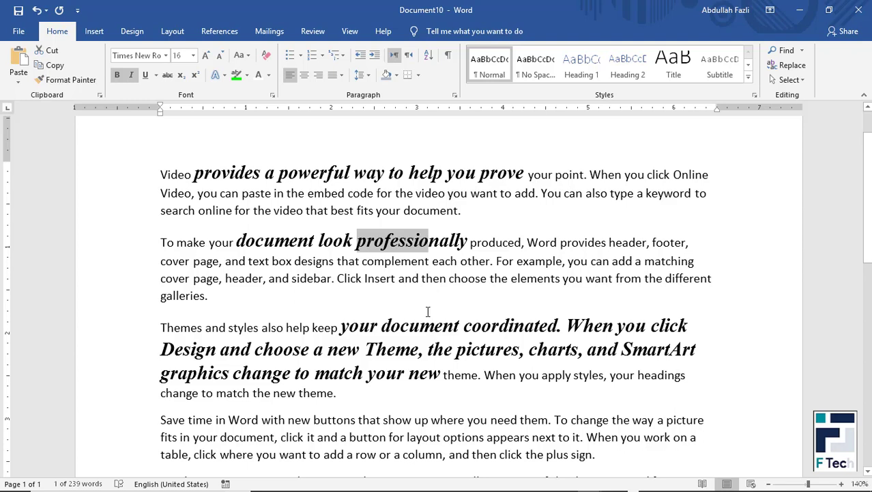
Select all text with similar bold italic formatting, deselect it, then show the Selection pane.
click(785, 79)
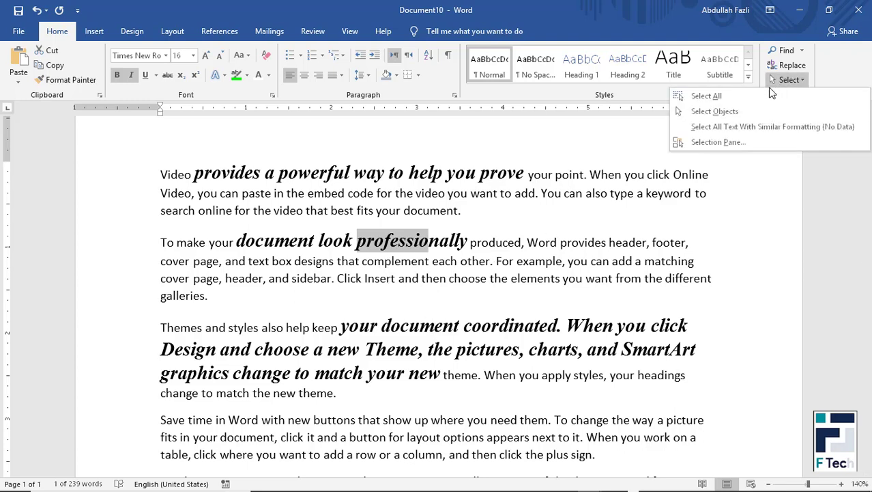
click(758, 127)
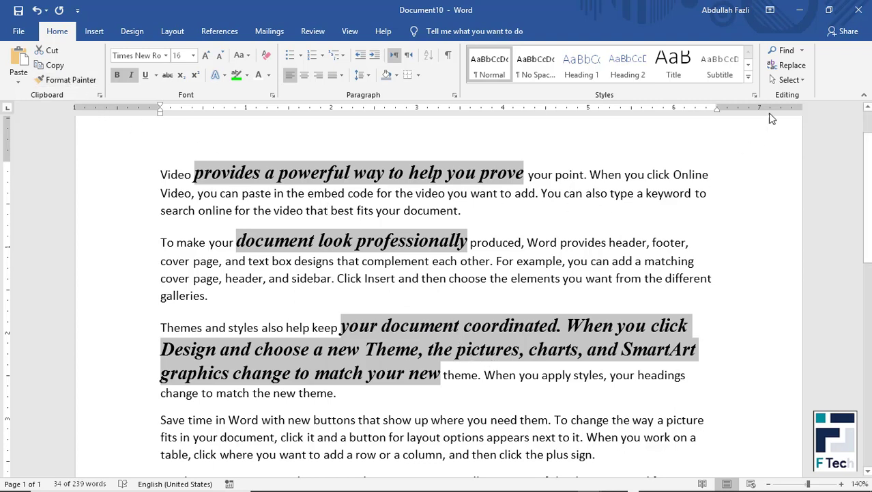
click(734, 197)
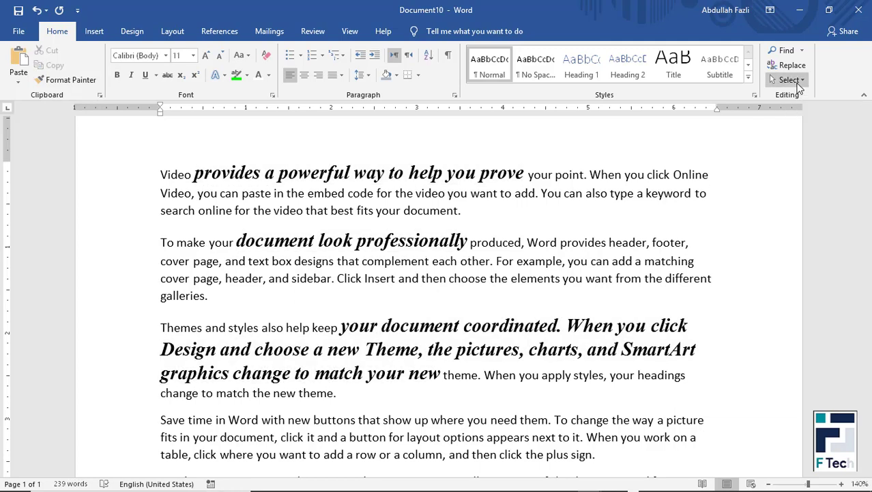
click(798, 83)
click(765, 142)
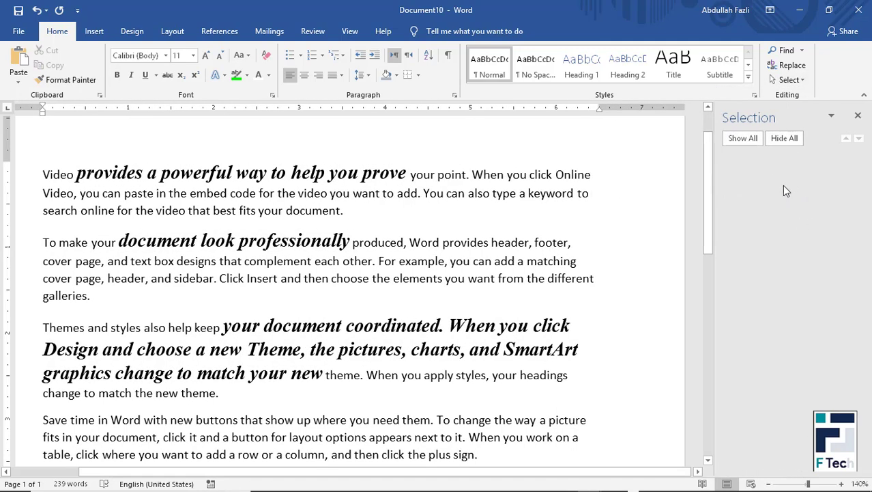
Draw a rectangle shape over the first paragraph's text.
click(91, 32)
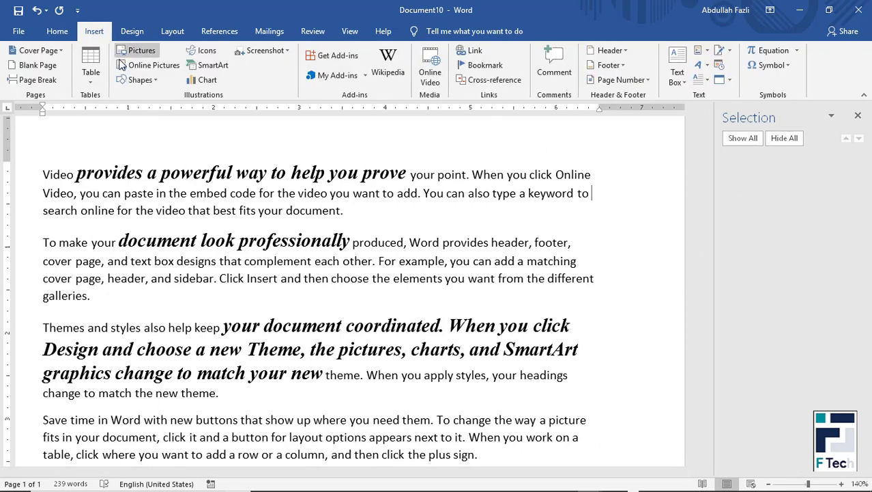
click(129, 80)
click(148, 120)
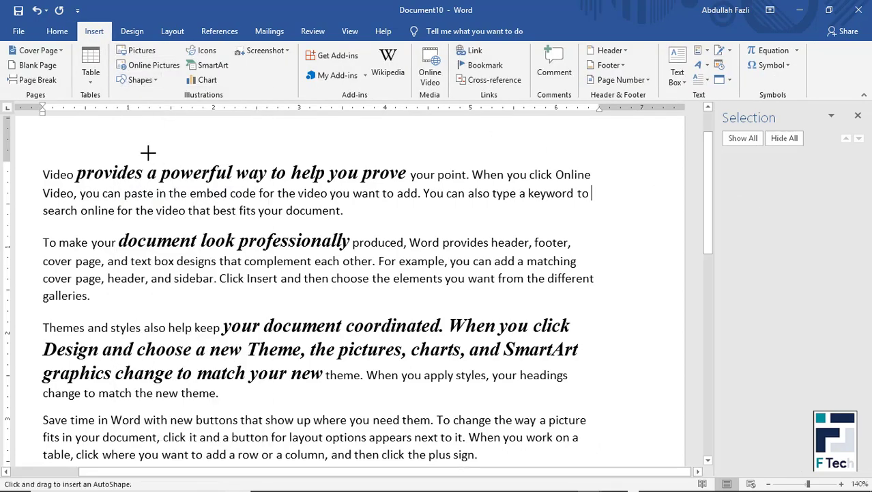
drag(153, 165, 213, 220)
click(300, 240)
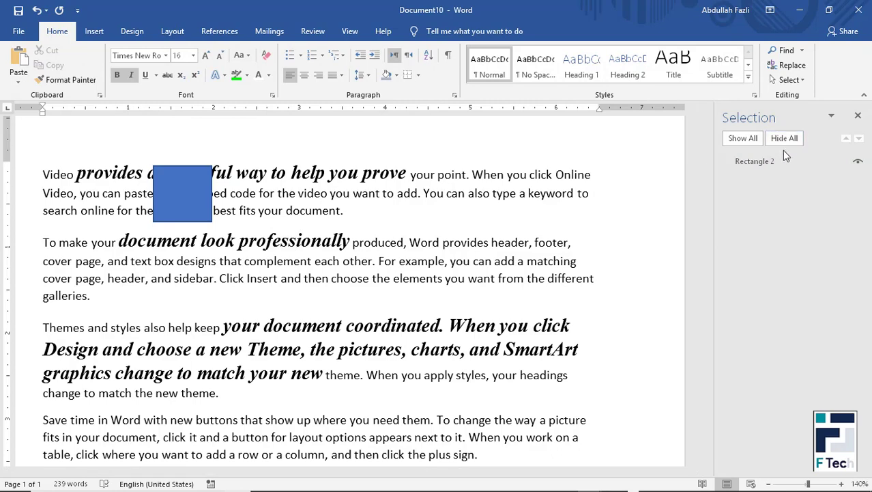
Insert the vlcsnap screenshot picture and shrink it to about 0.96 by 1.71 inches.
click(93, 32)
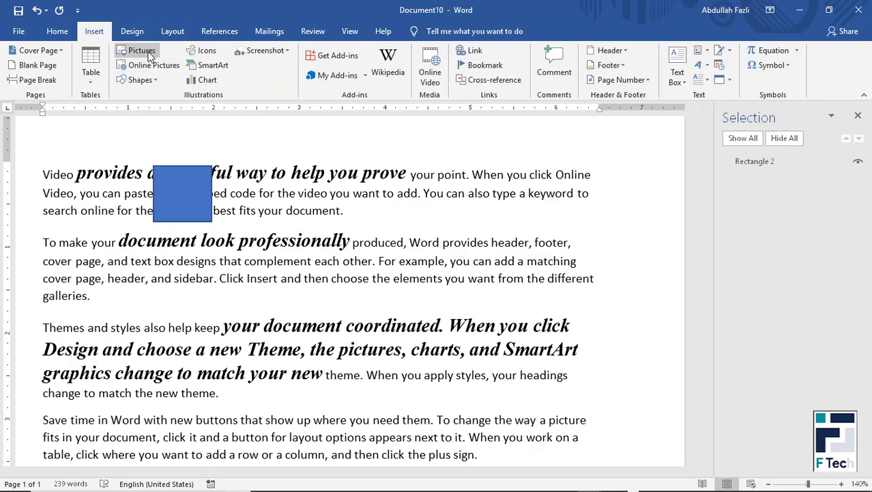
click(141, 49)
click(154, 167)
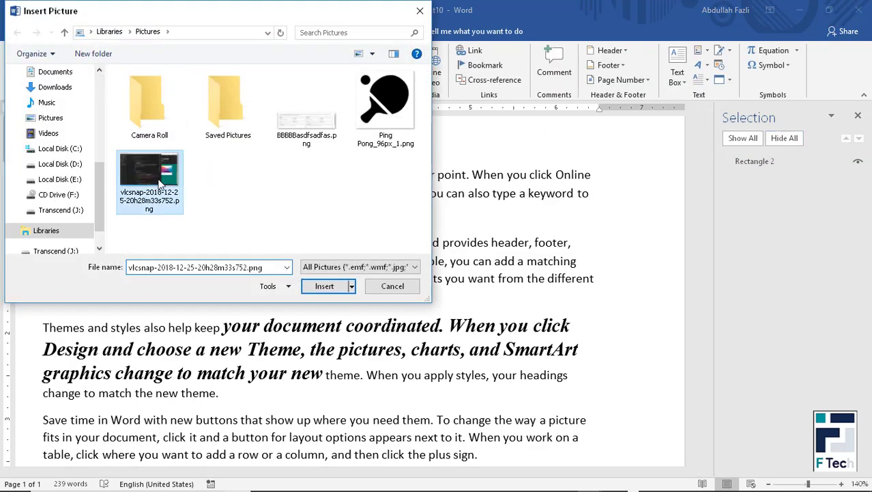
click(382, 443)
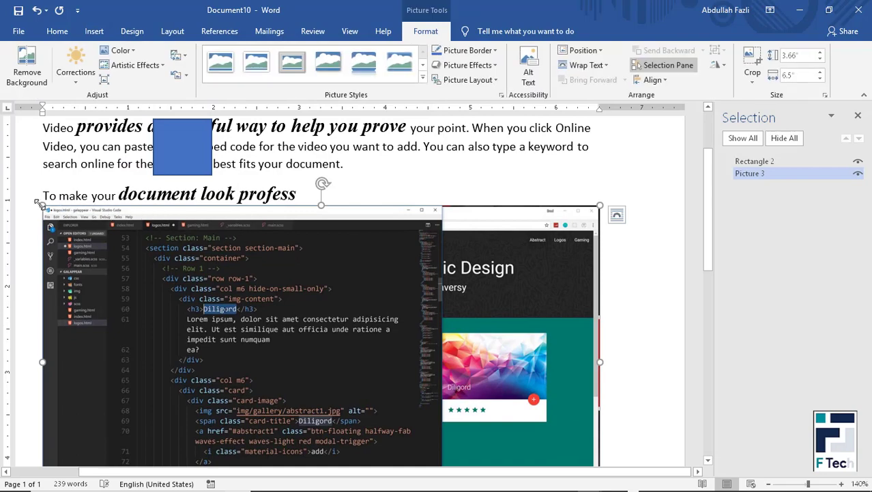
drag(42, 204, 119, 247)
drag(187, 288, 272, 334)
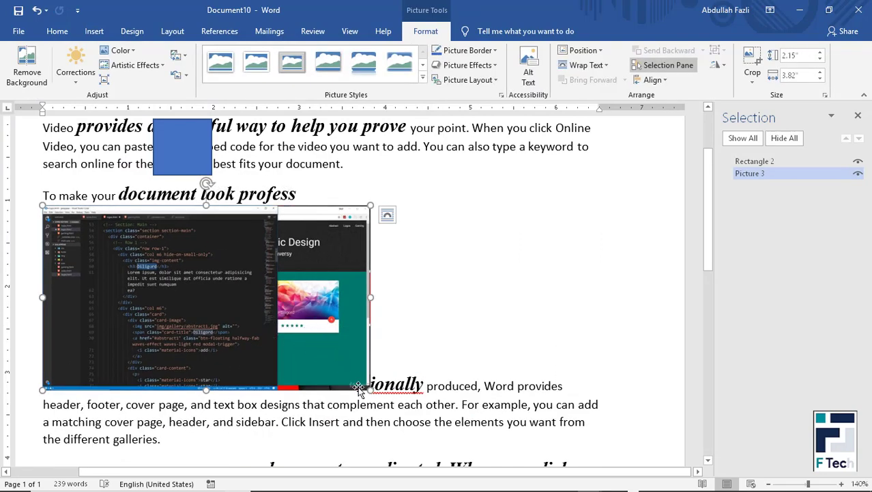
drag(369, 387, 188, 243)
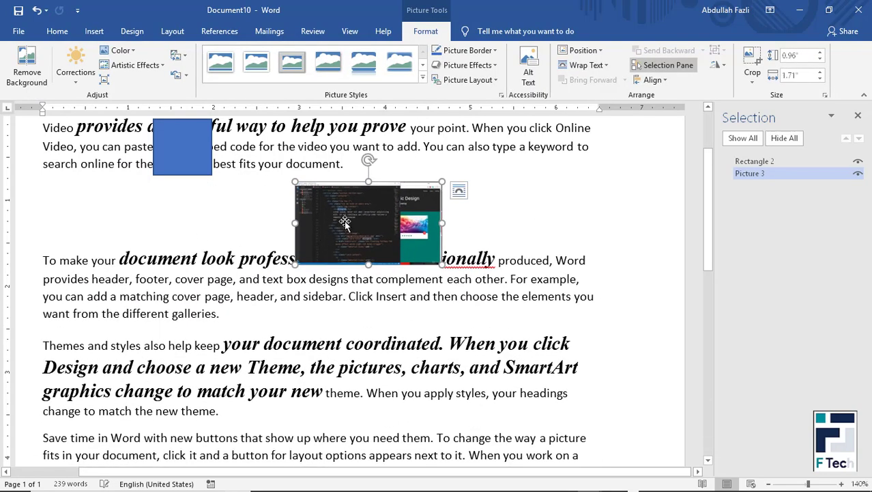
click(504, 208)
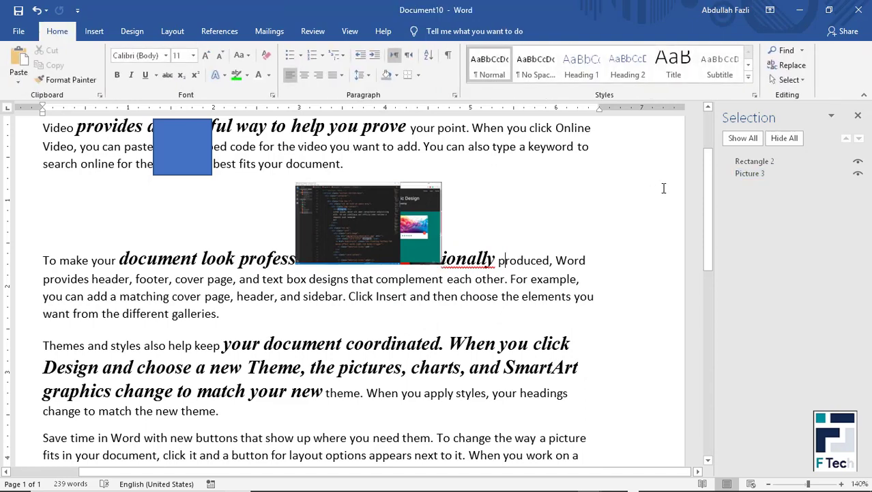
Delete the code screenshot picture and the blue rectangle from the page.
click(763, 174)
click(767, 161)
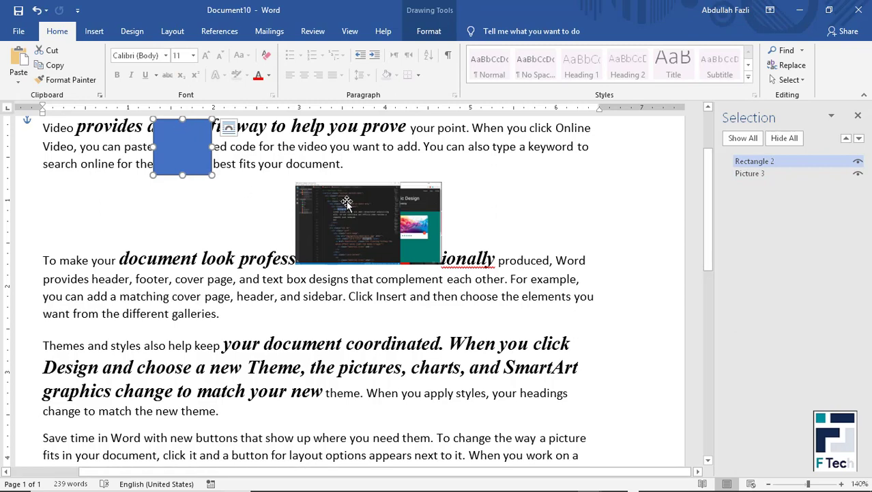
click(388, 215)
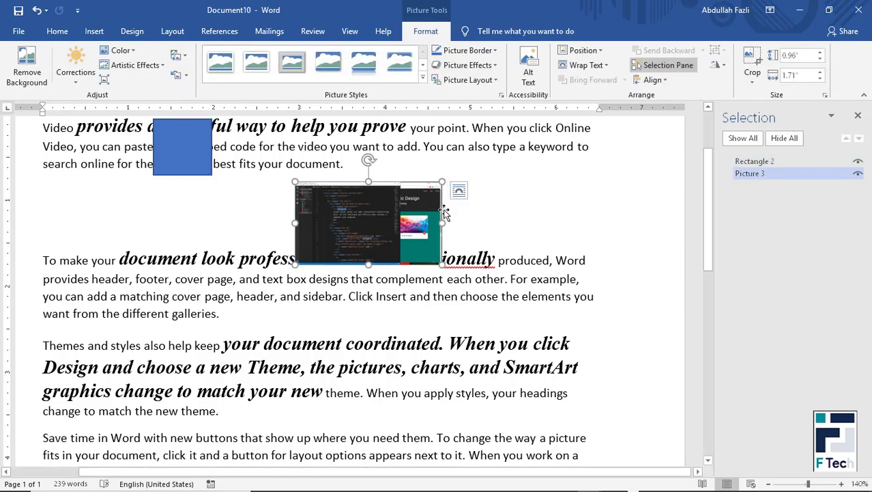
key(Delete)
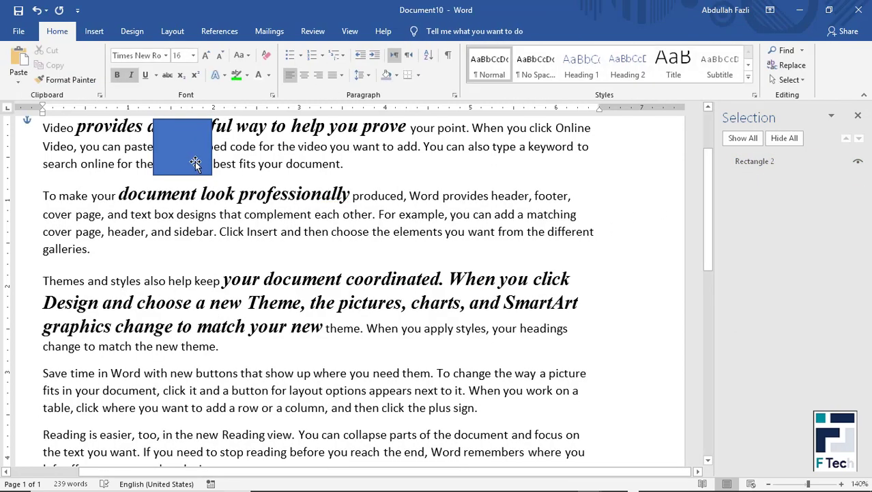
click(197, 164)
key(Delete)
Close the Selection pane and move 'Save time in Word with new buttons' to a new line at the end.
click(858, 116)
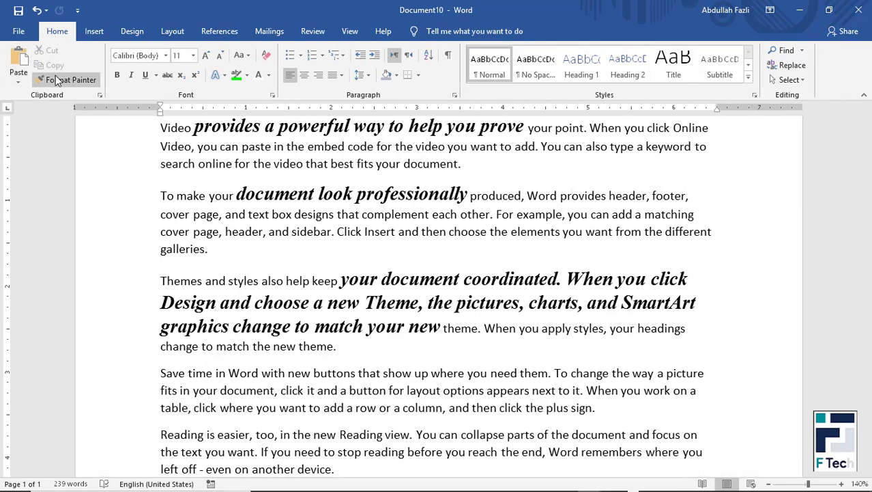
scroll(234, 183, down, 5)
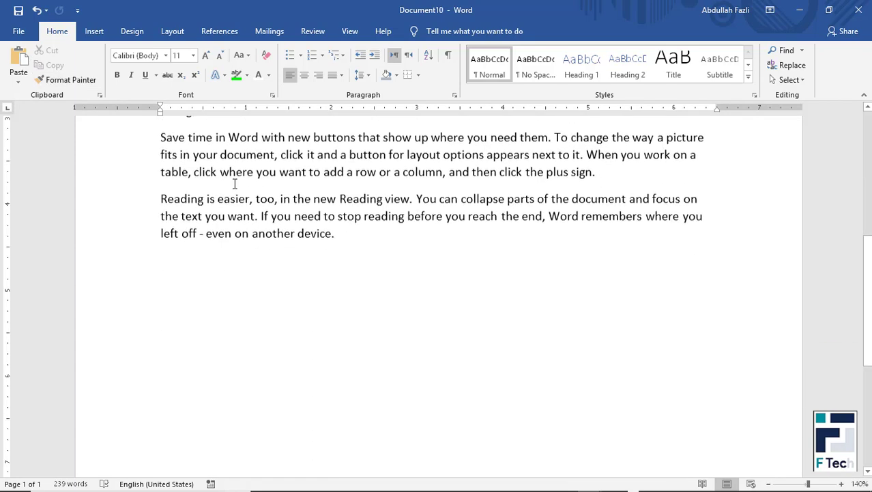
scroll(256, 189, up, 5)
scroll(384, 251, down, 2)
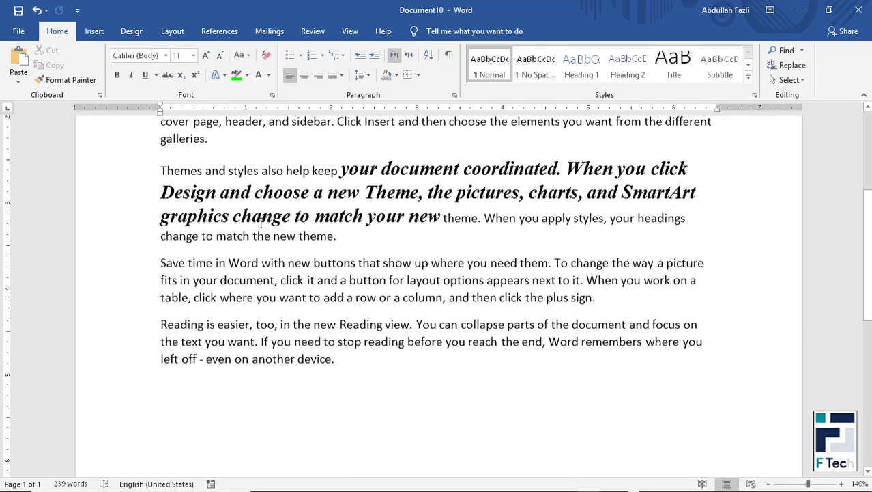
scroll(384, 251, down, 1)
mouse_move(613, 241)
mouse_down()
mouse_move(159, 202)
mouse_move(322, 204)
mouse_up()
click(52, 51)
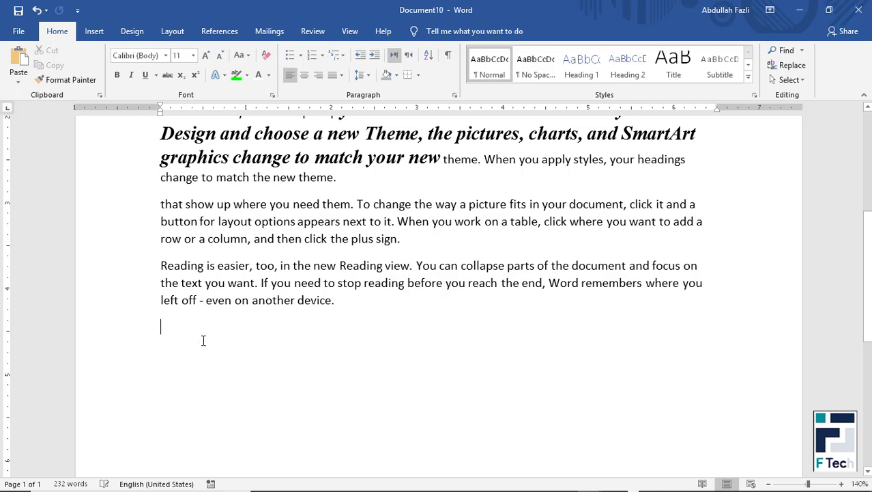
key(Return)
key(Return)
click(17, 60)
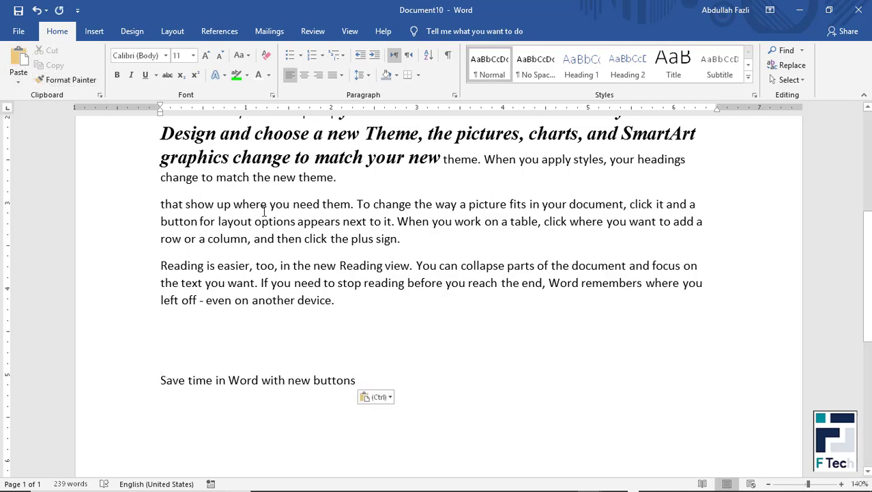
Copy the fragment 'up where … appears' and paste it on a new line below.
drag(218, 204, 340, 221)
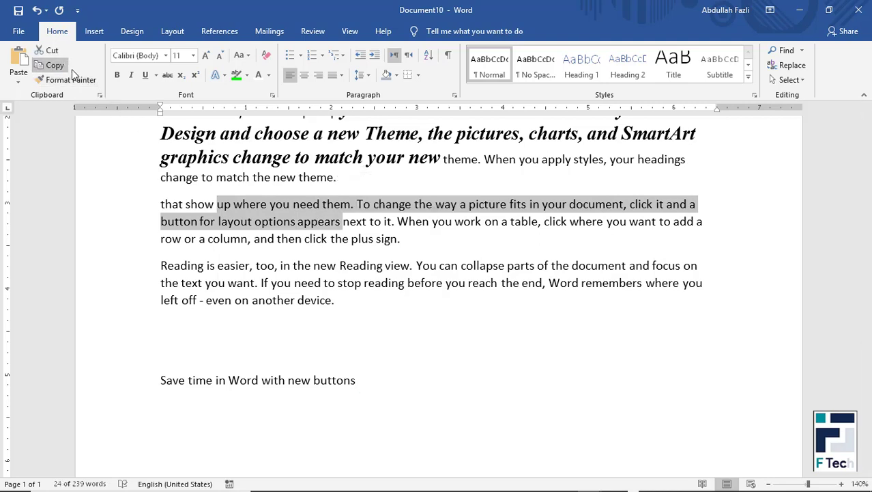
click(385, 375)
key(Return)
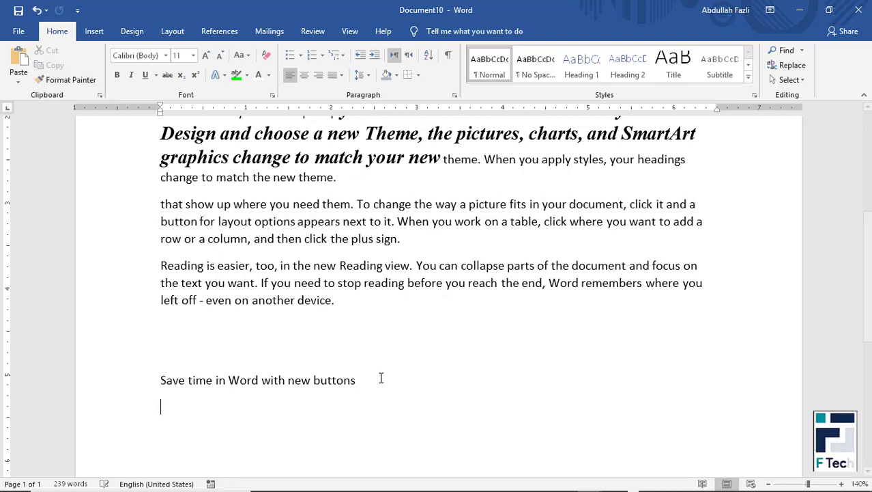
click(20, 62)
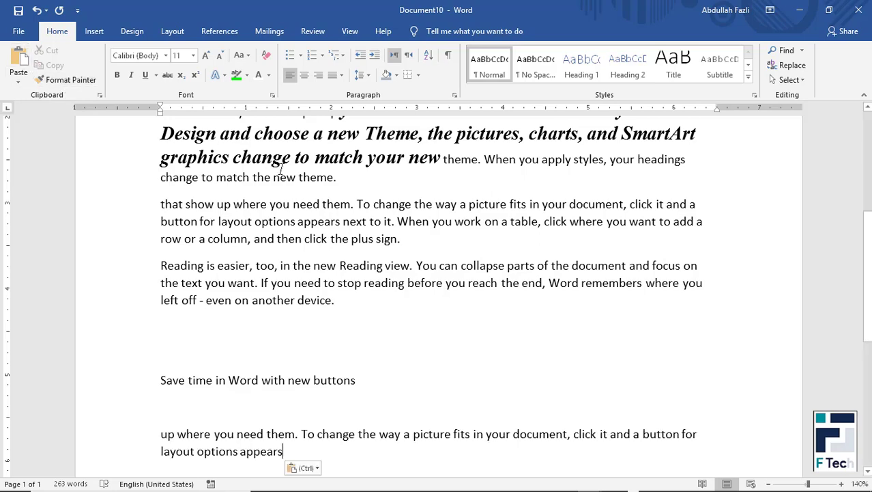
scroll(295, 174, up, 3)
scroll(294, 174, up, 1)
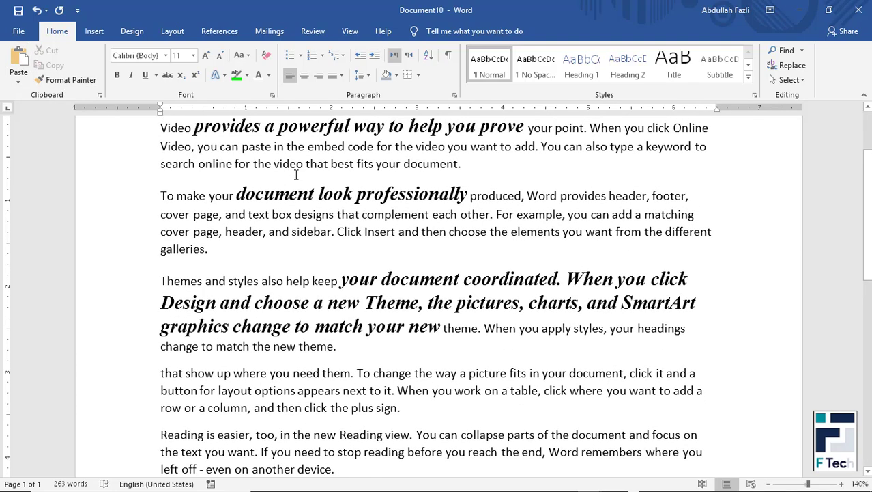
Apply bright green highlighting to 'provides a powerful way to help you' and reselect part of it.
scroll(295, 174, up, 2)
drag(249, 212, 480, 212)
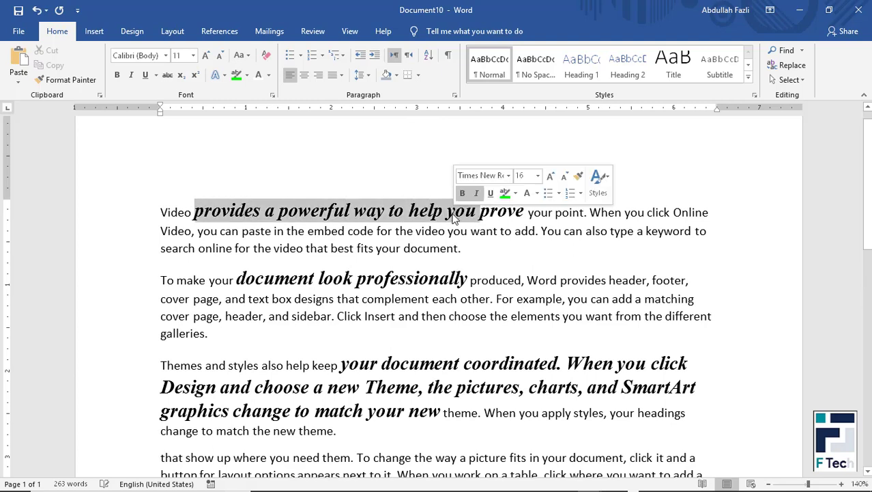
click(232, 75)
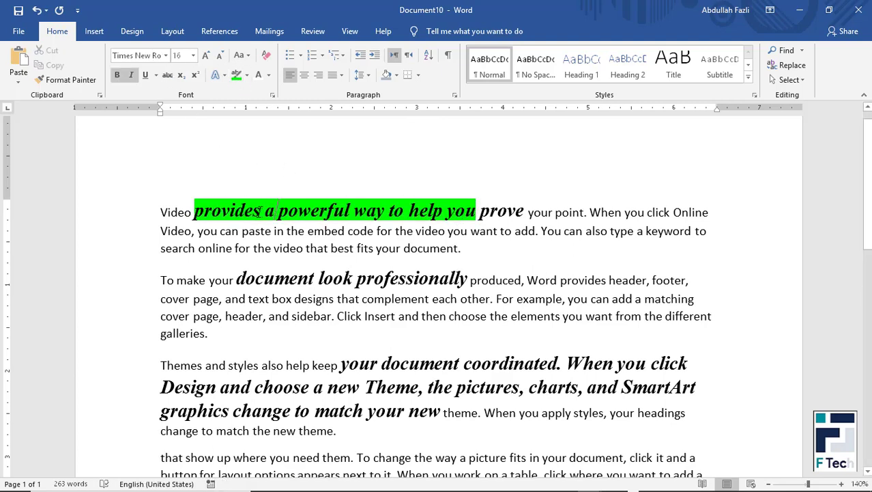
drag(259, 213, 347, 218)
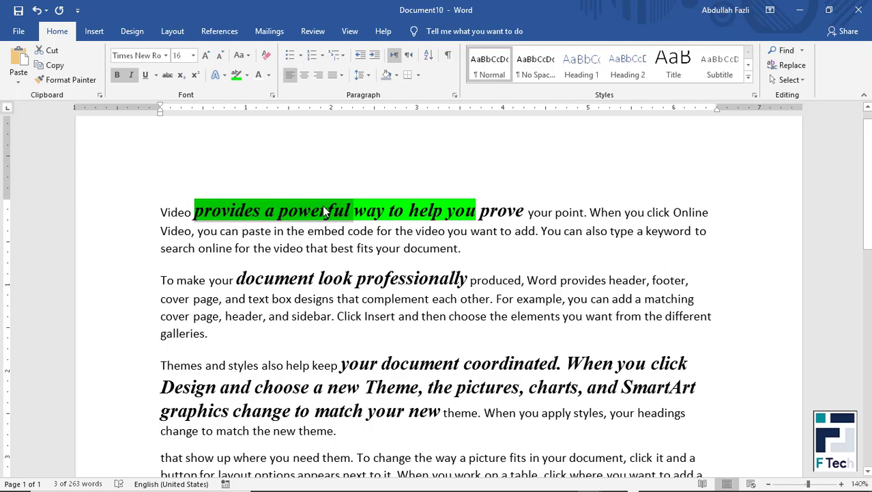
Format Painter the green phrase's formatting onto 'click Online', 'Word provides' and 'page, header'.
click(78, 80)
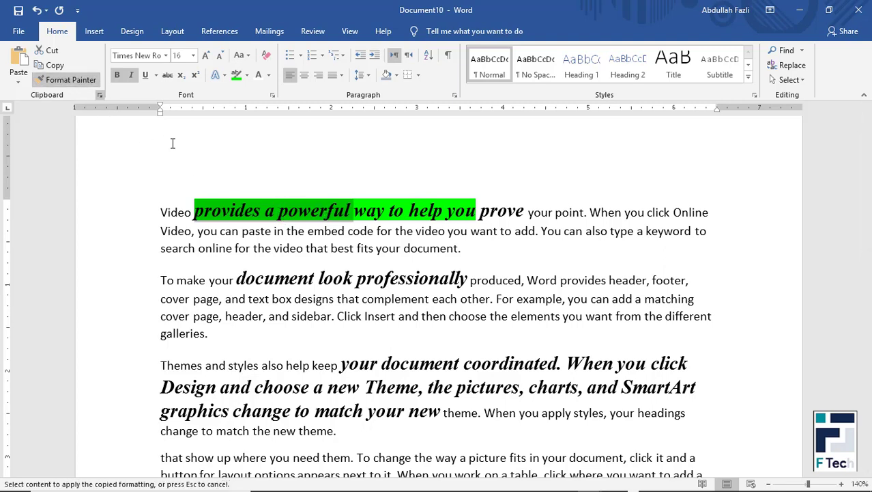
drag(646, 214, 709, 213)
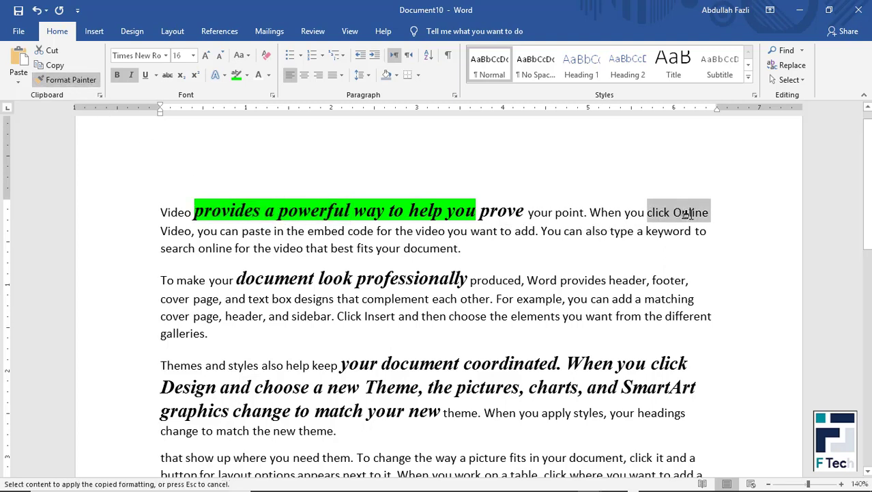
click(71, 80)
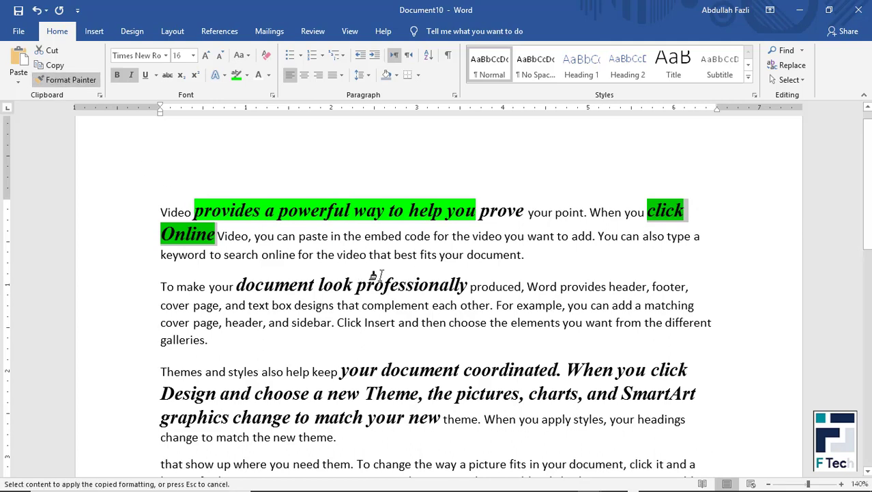
drag(527, 288, 604, 289)
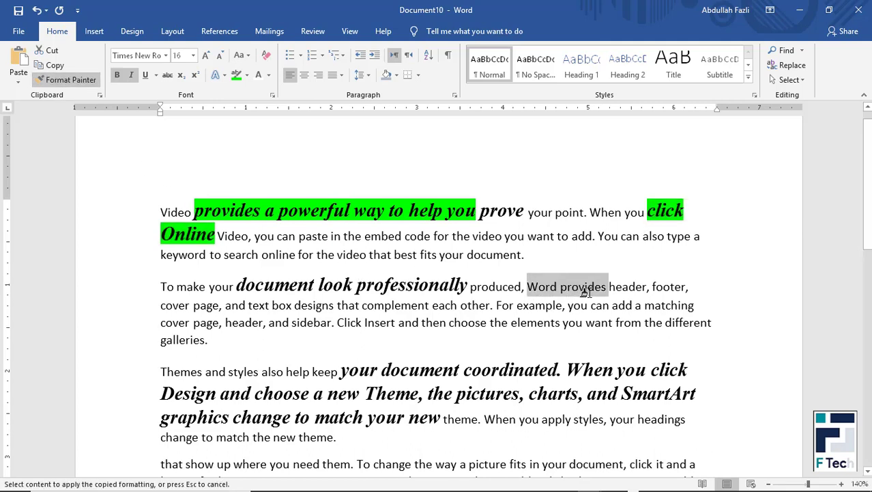
click(71, 80)
drag(245, 322, 290, 322)
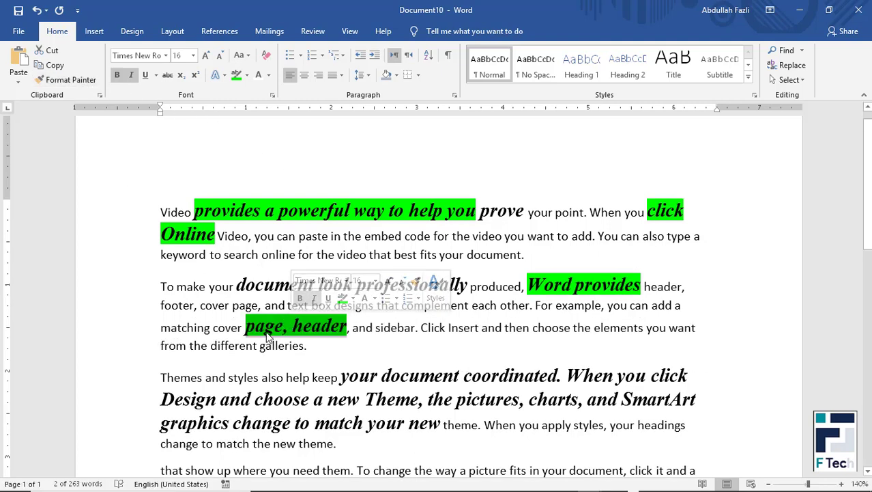
click(267, 330)
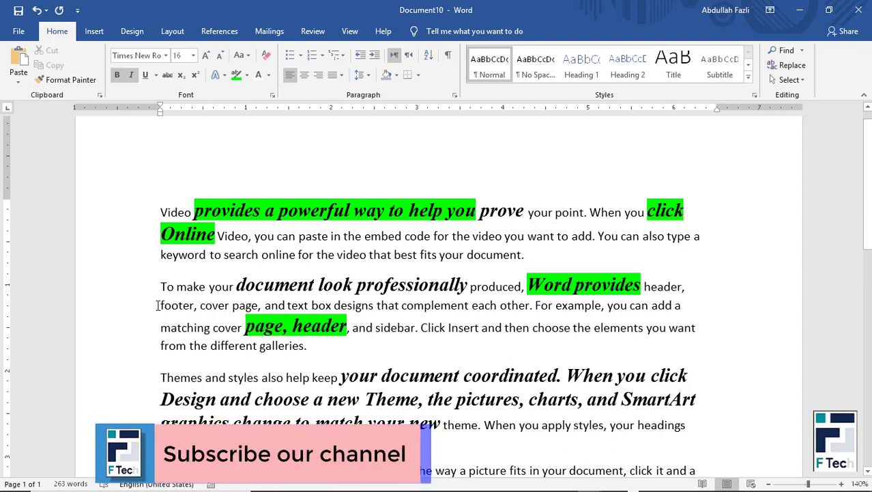
Restore 'page, header' to plain text by painting the formatting from 'footer'.
drag(159, 305, 197, 305)
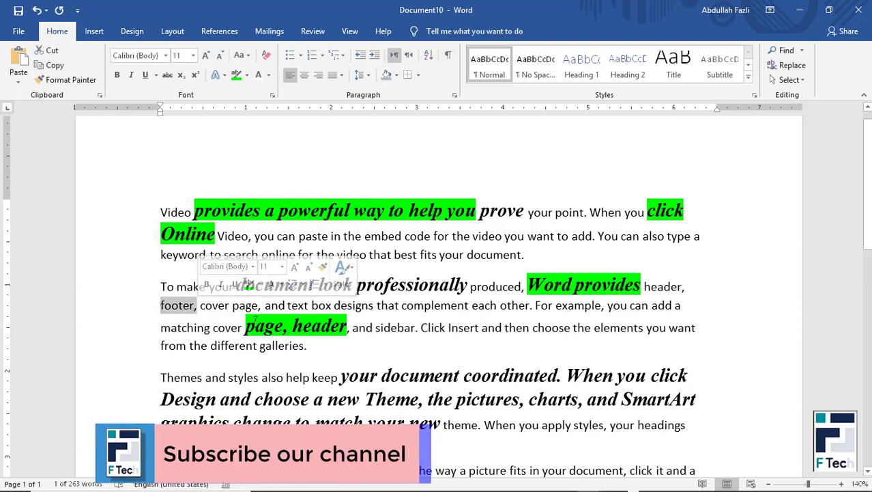
click(67, 79)
drag(244, 326, 348, 327)
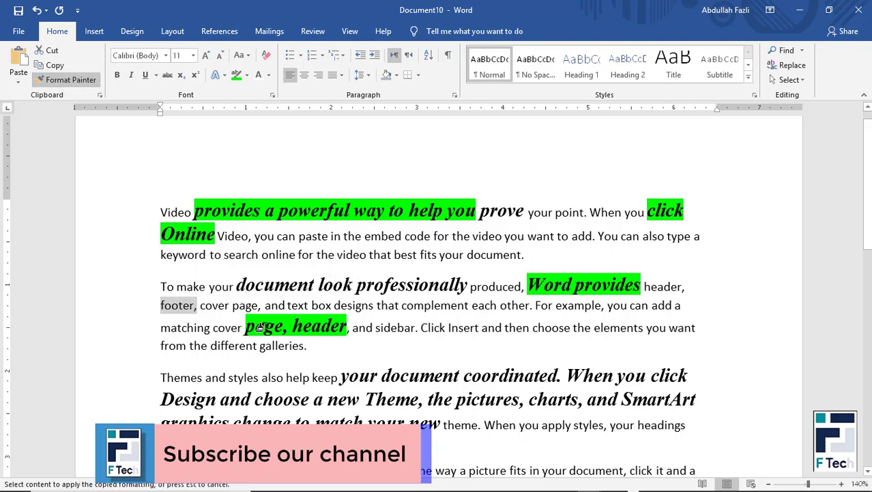
click(293, 372)
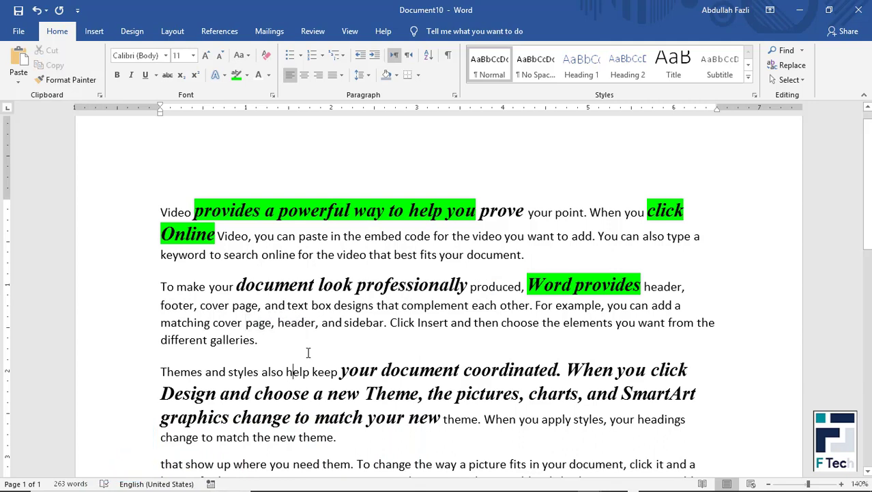
scroll(414, 311, down, 1)
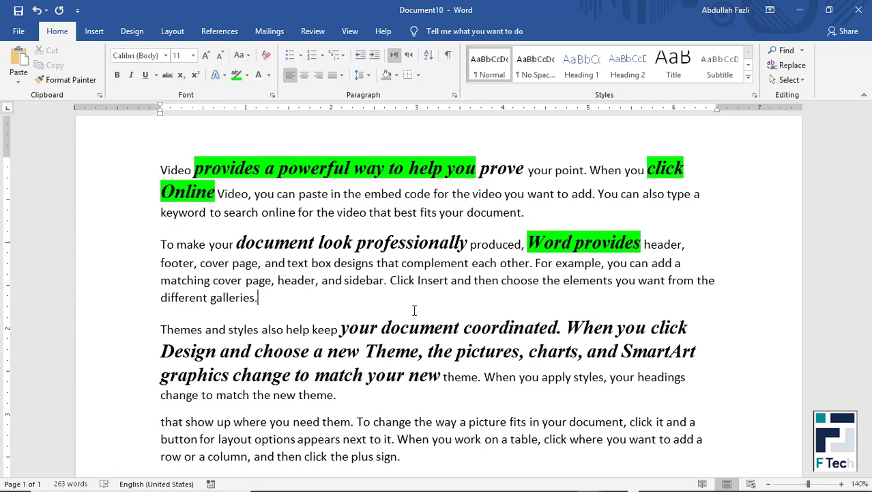